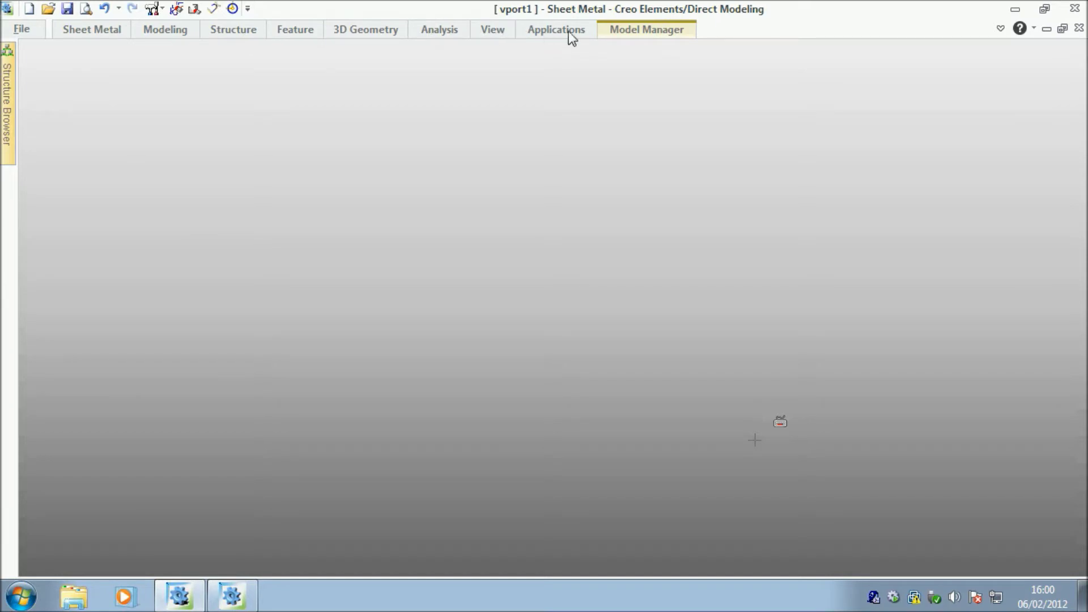
# Load the SolidToSheetModels assembly from the Model Manager workspace with Full Geometry.
pyautogui.click(649, 33)
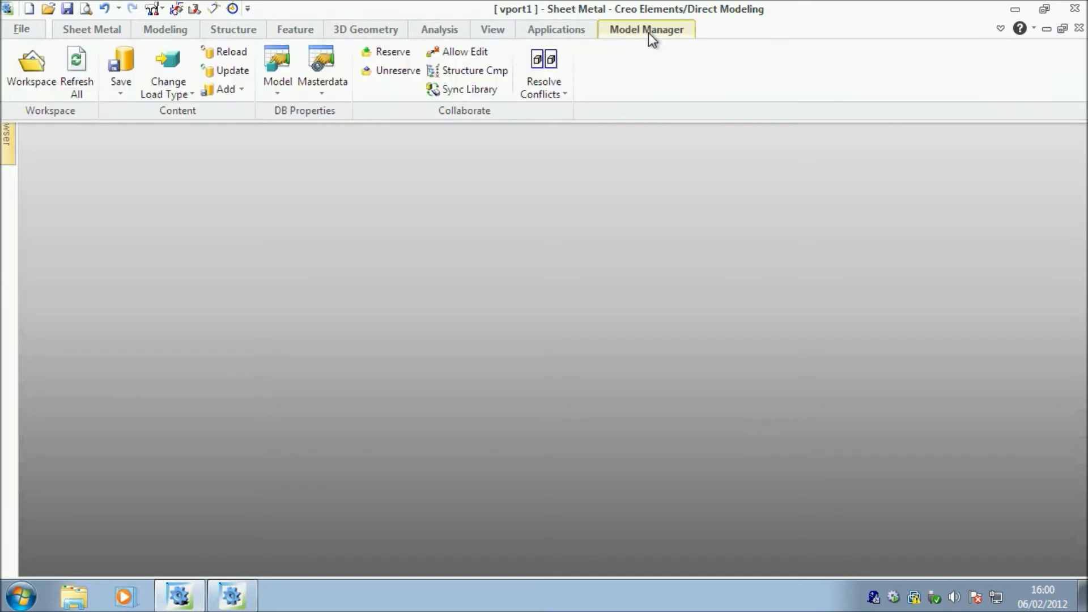
pyautogui.click(40, 71)
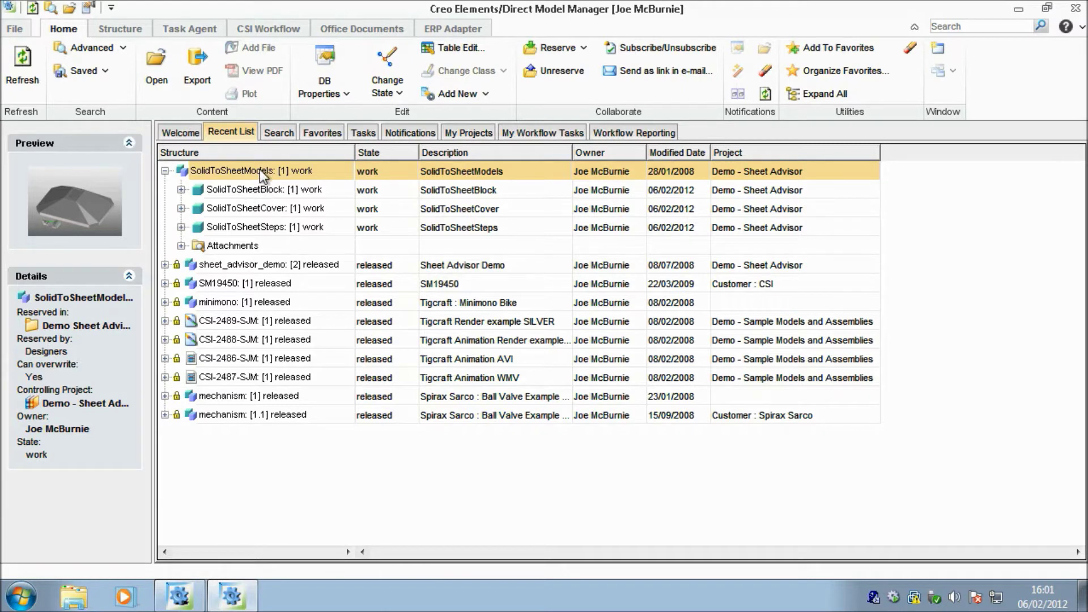
pyautogui.doubleClick(260, 169)
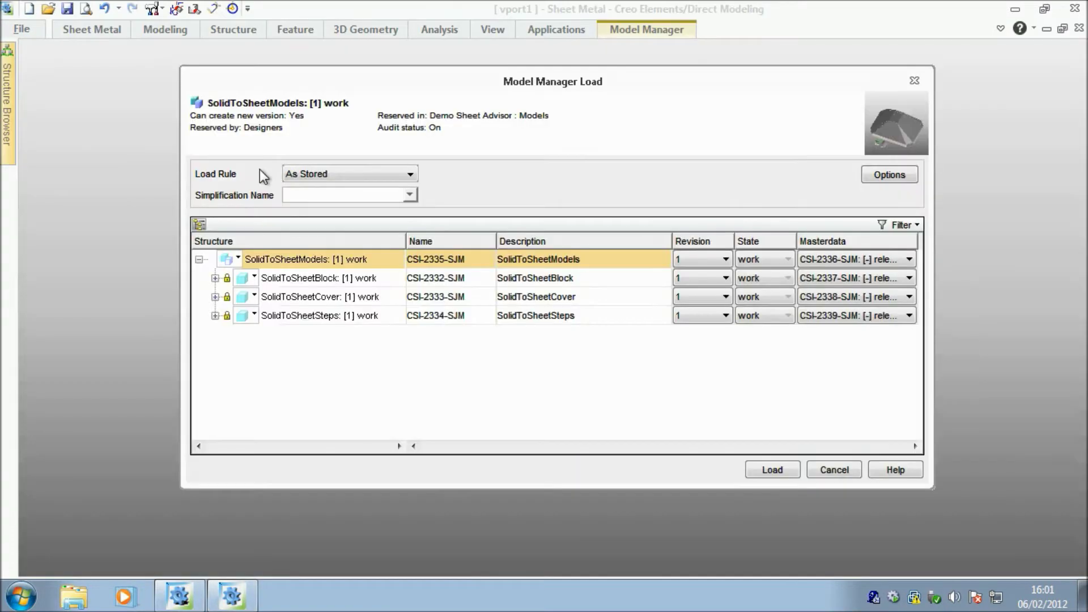
pyautogui.click(238, 259)
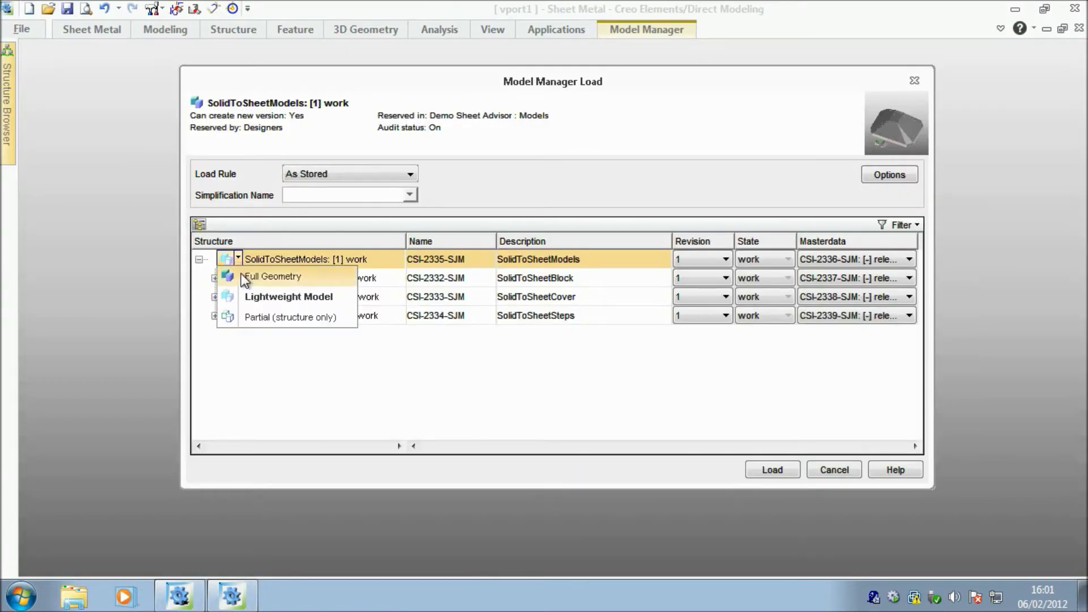
pyautogui.click(245, 278)
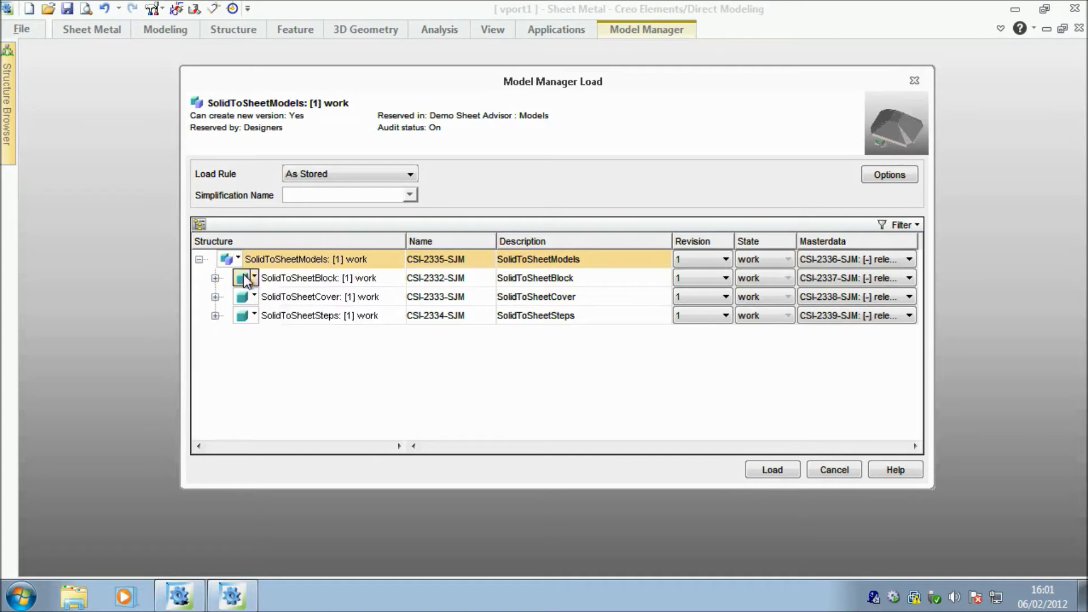
pyautogui.click(772, 469)
# Activate the Demo-1-new-from-solid configuration under SolidToSheetModels and orbit the chamfered block.
pyautogui.moveTo(9, 68)
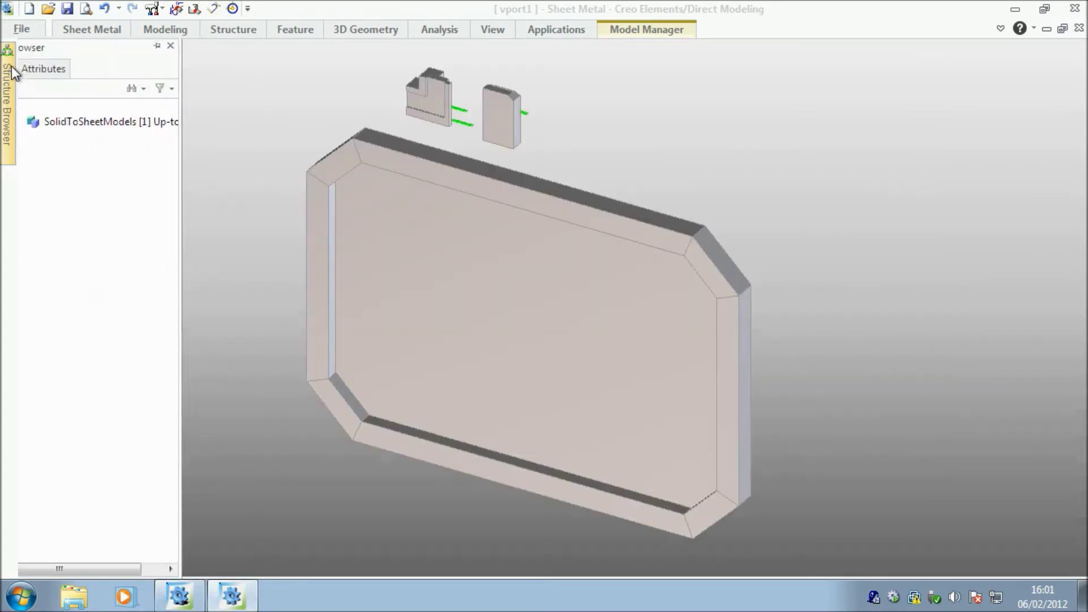
pyautogui.click(45, 122)
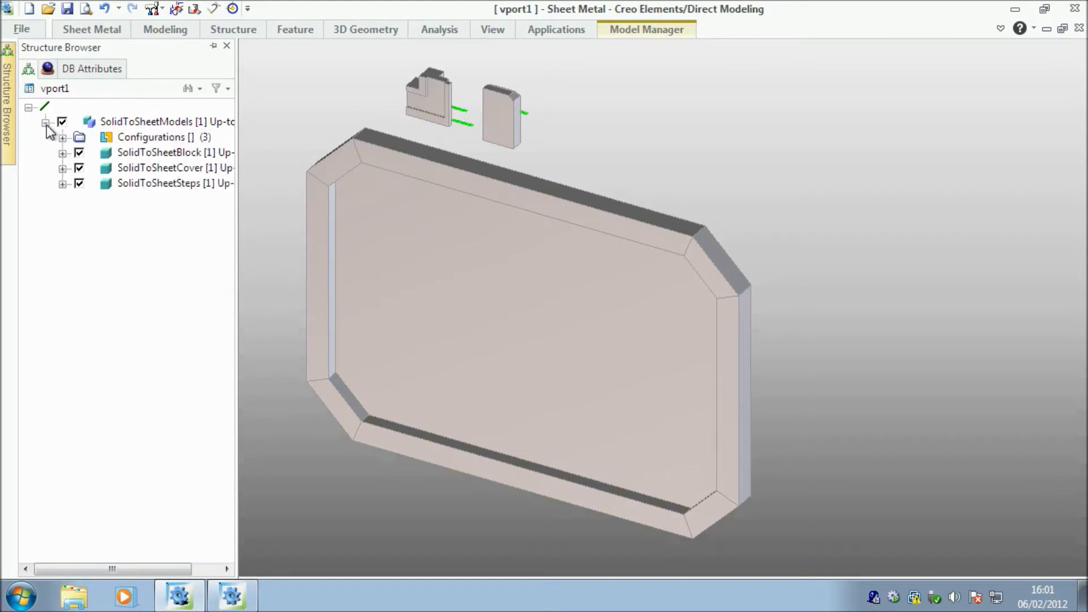
pyautogui.click(62, 137)
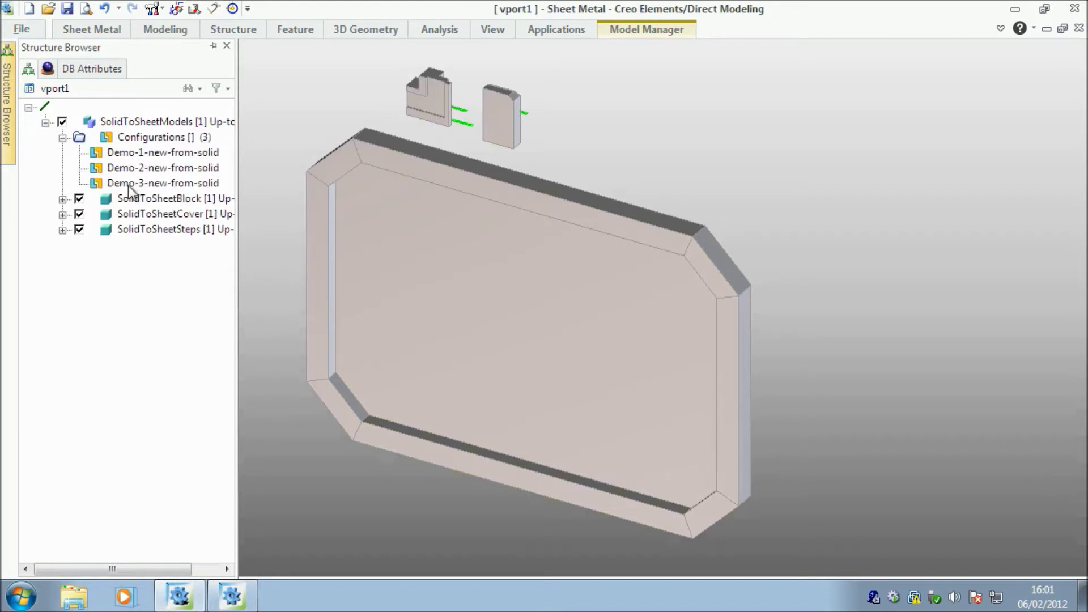
pyautogui.doubleClick(165, 154)
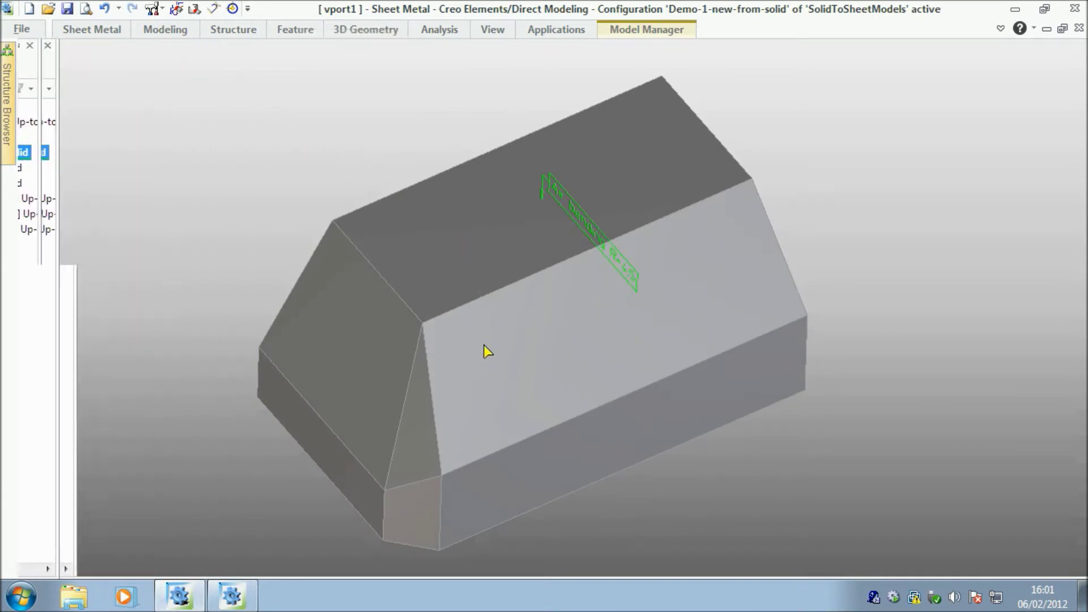
pyautogui.moveTo(491, 364); pyautogui.dragTo(498, 338, button='middle')
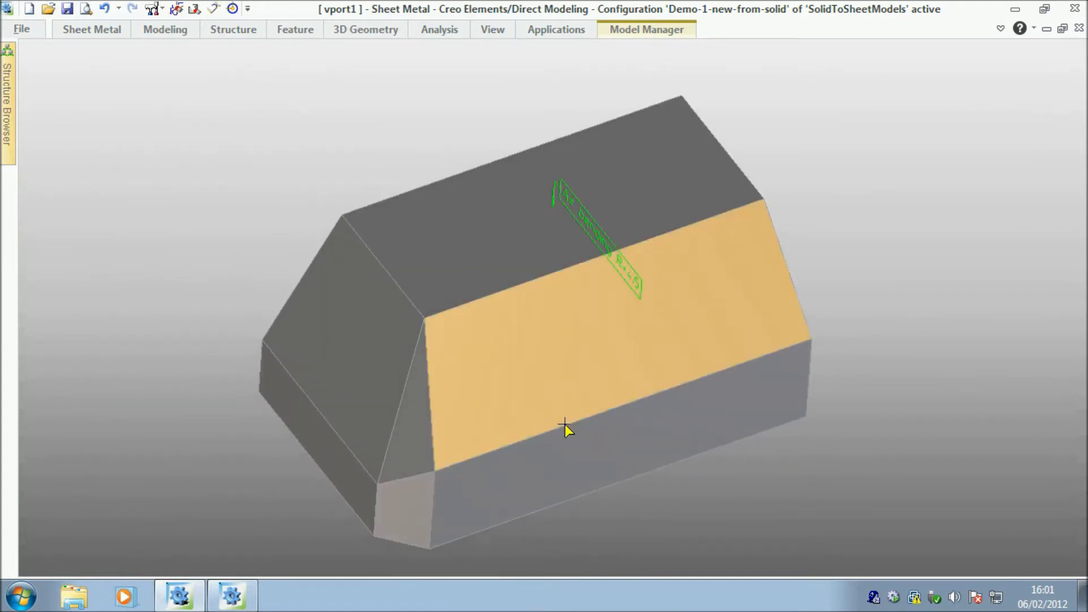
pyautogui.moveTo(565, 425)
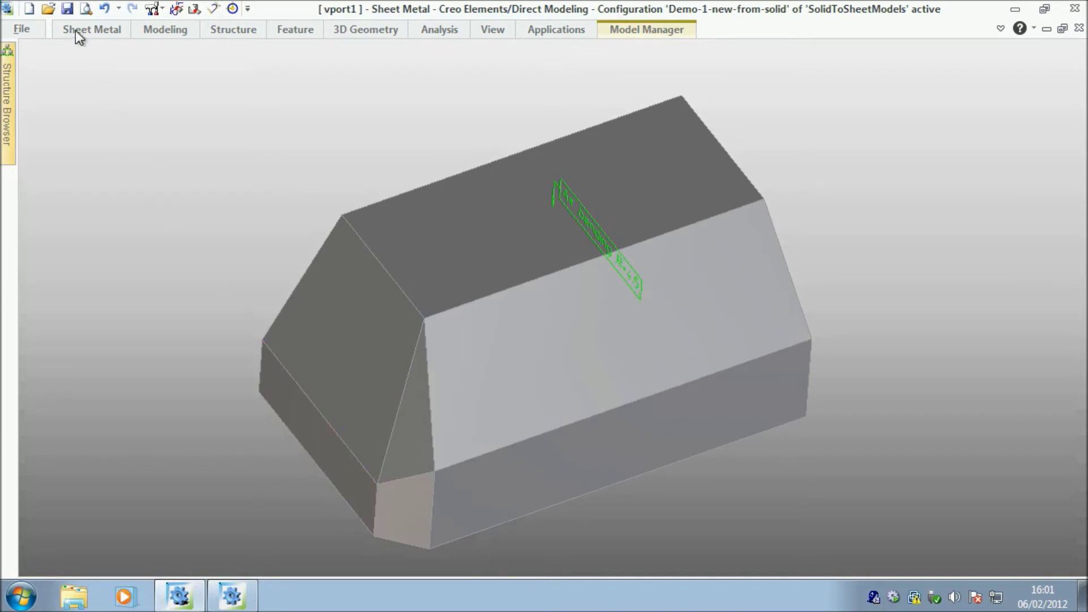
pyautogui.click(94, 32)
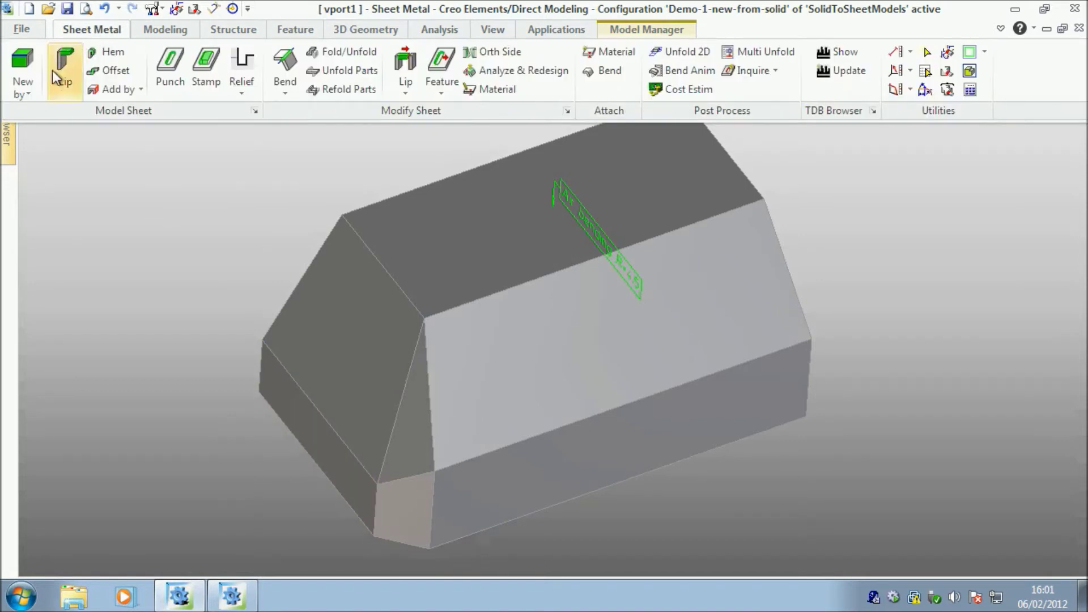
# Start a new sheet by Solid with the Air Bending process and bend radius 4.5.
pyautogui.click(36, 89)
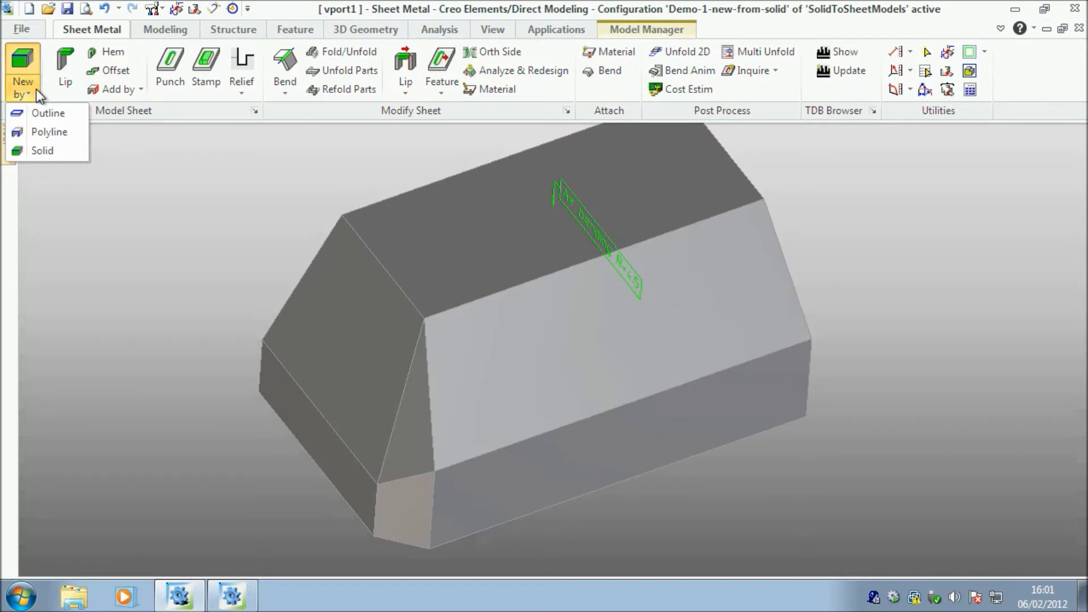
pyautogui.click(46, 151)
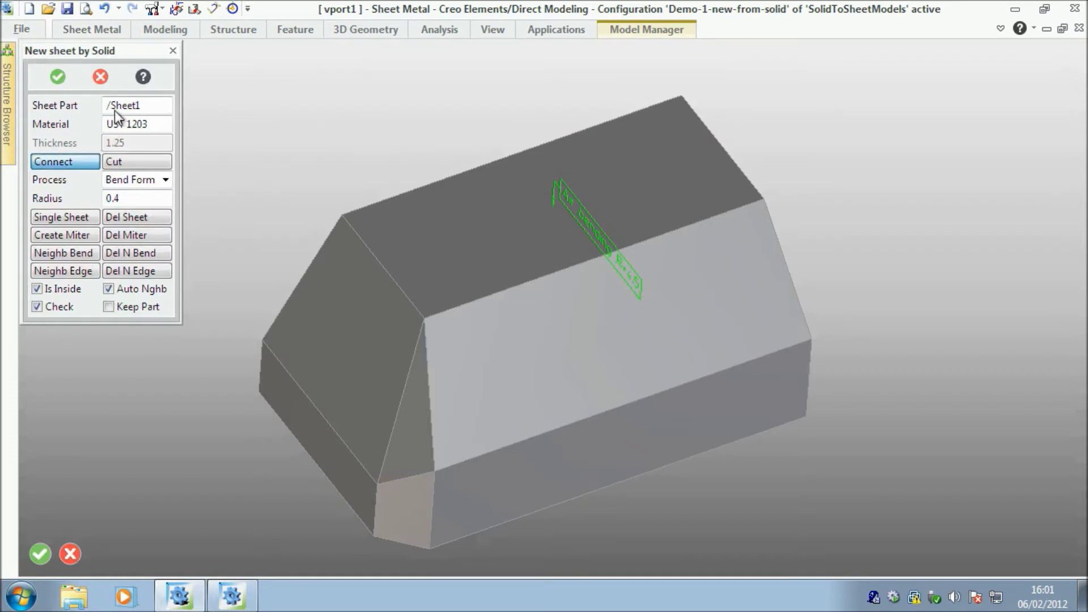
pyautogui.click(149, 105)
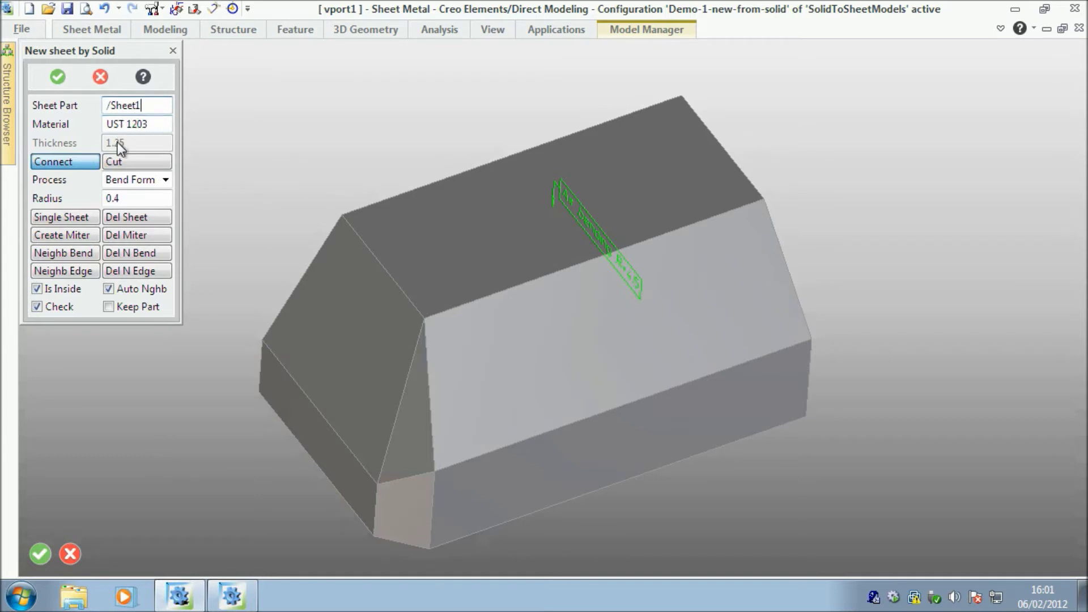
pyautogui.click(141, 181)
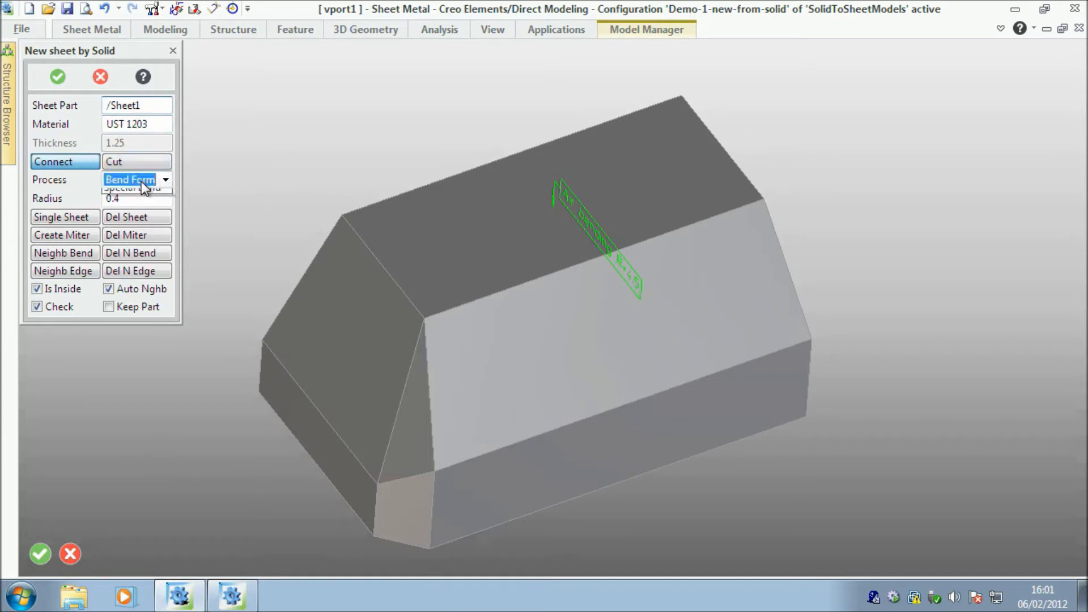
pyautogui.click(145, 195)
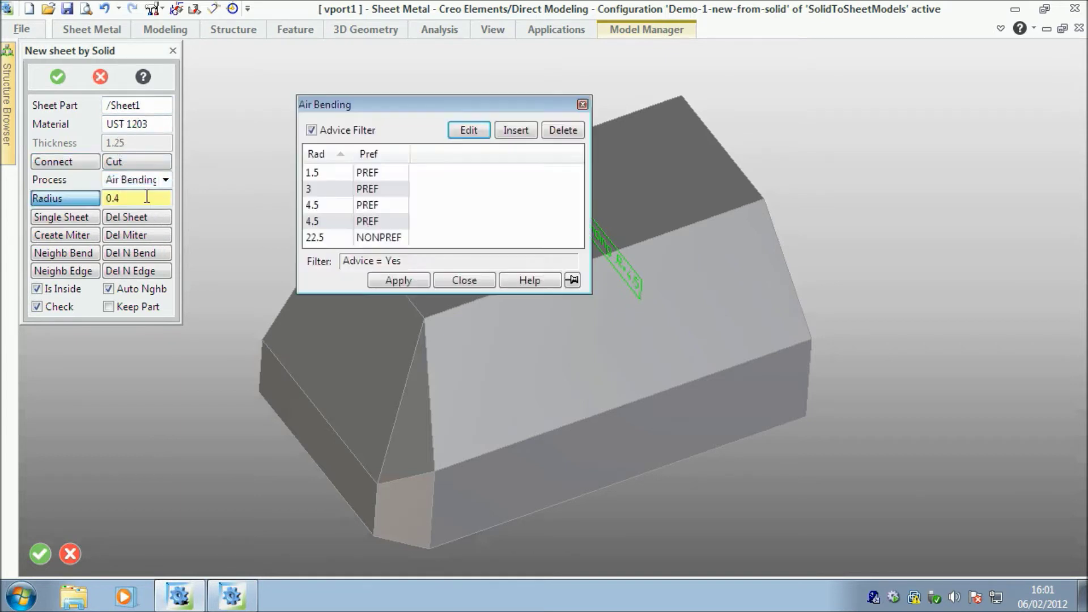
pyautogui.doubleClick(325, 204)
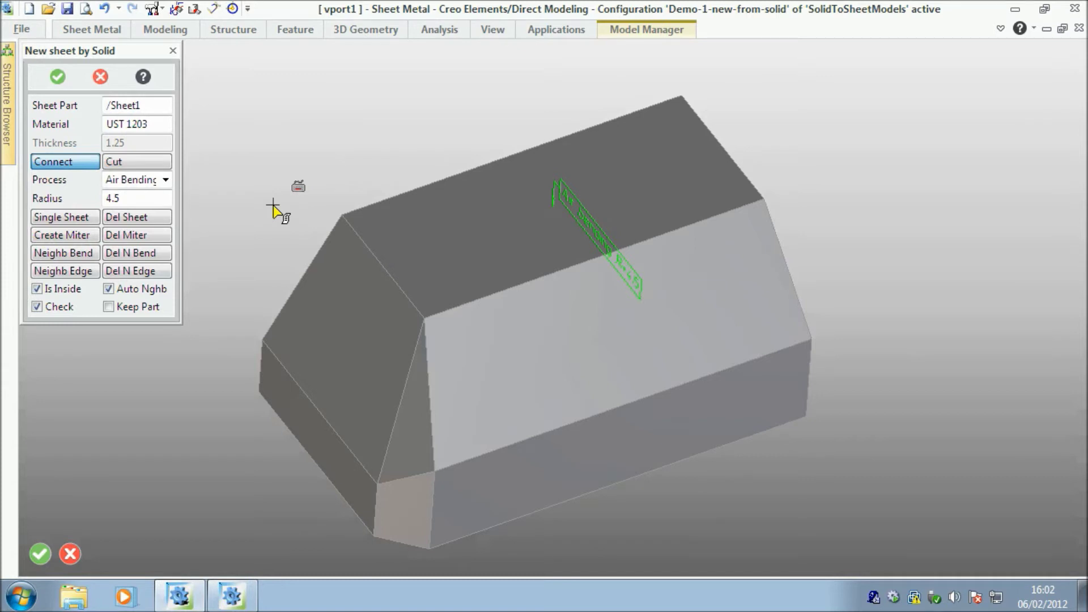
# Turn on the Prompt Bar toolbar from the View menu.
pyautogui.click(492, 30)
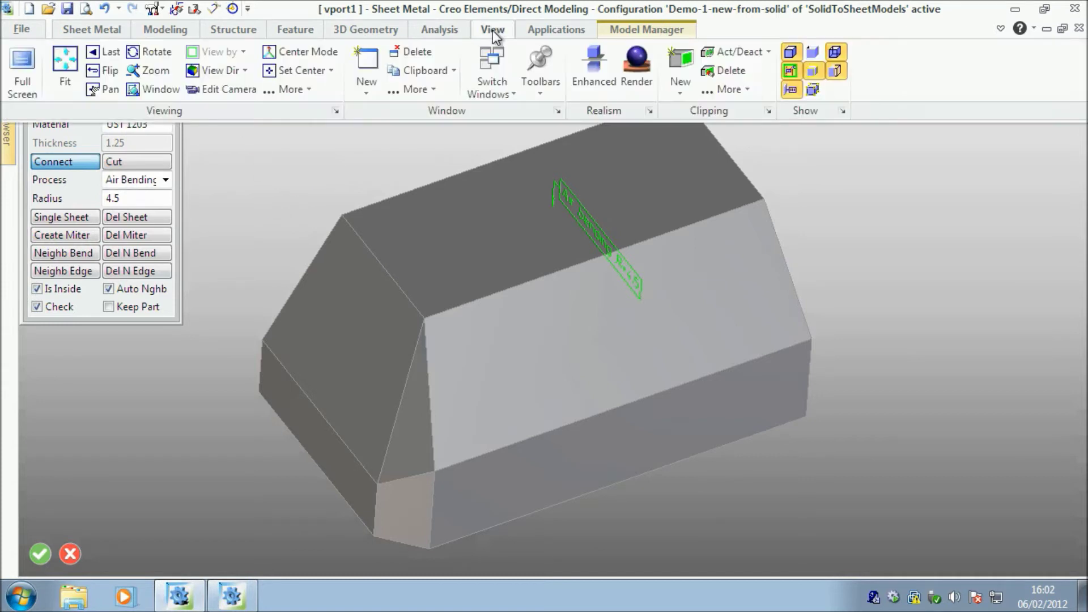
pyautogui.click(544, 90)
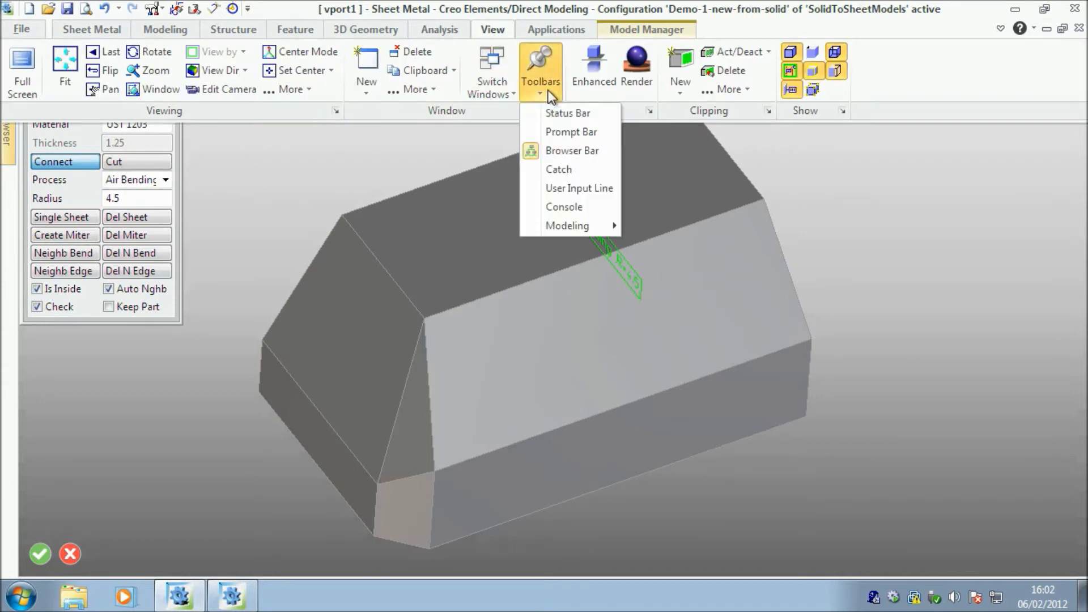
pyautogui.click(571, 132)
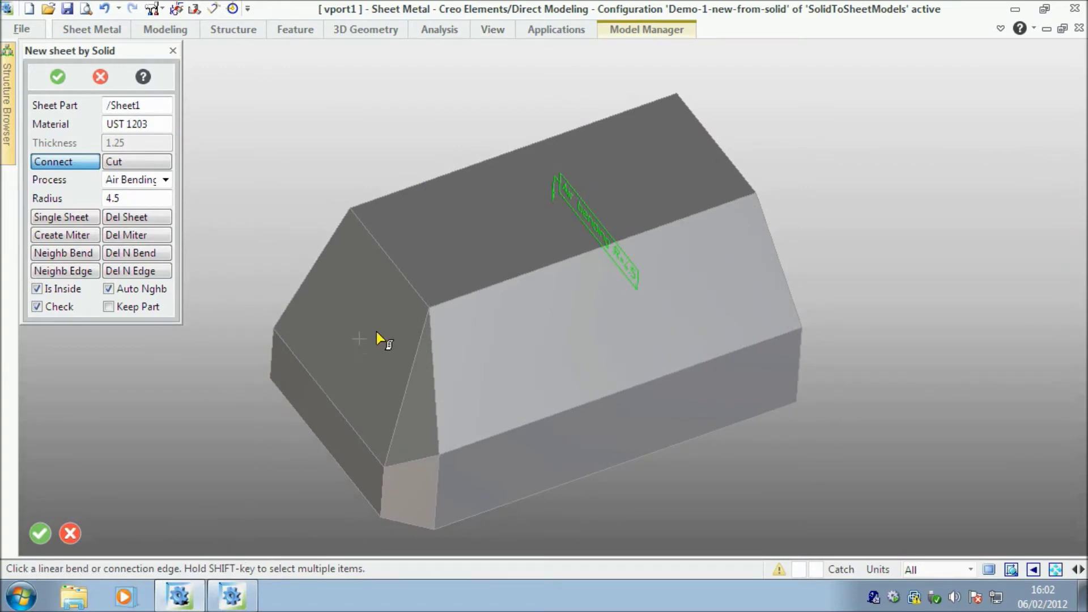
# Make the top, front and upper-left edges 4.5 air bends, connect the slanted corners, and confirm.
pyautogui.click(515, 277)
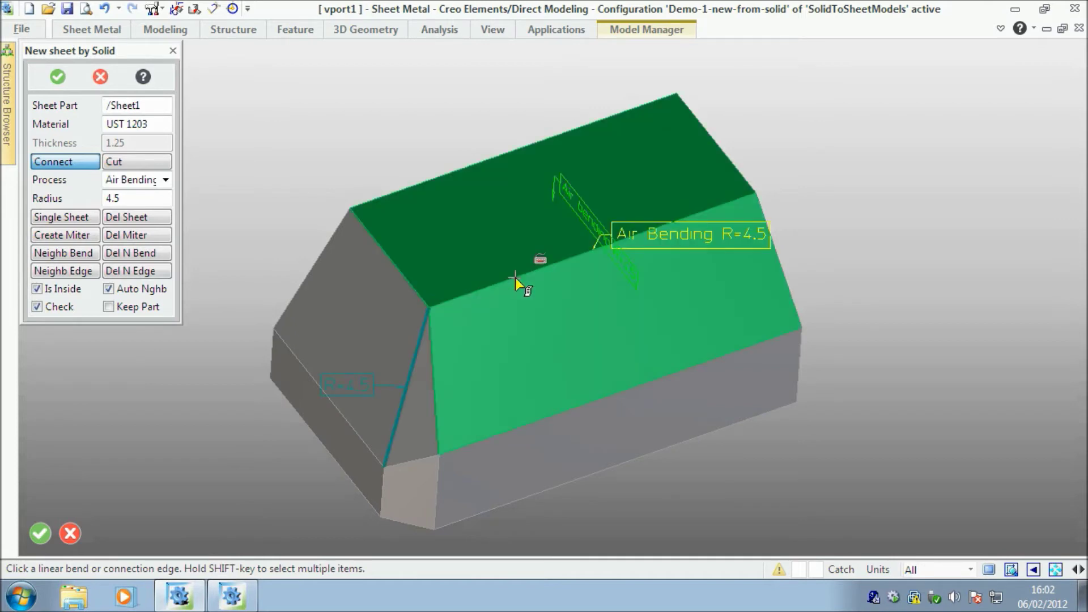
pyautogui.click(574, 409)
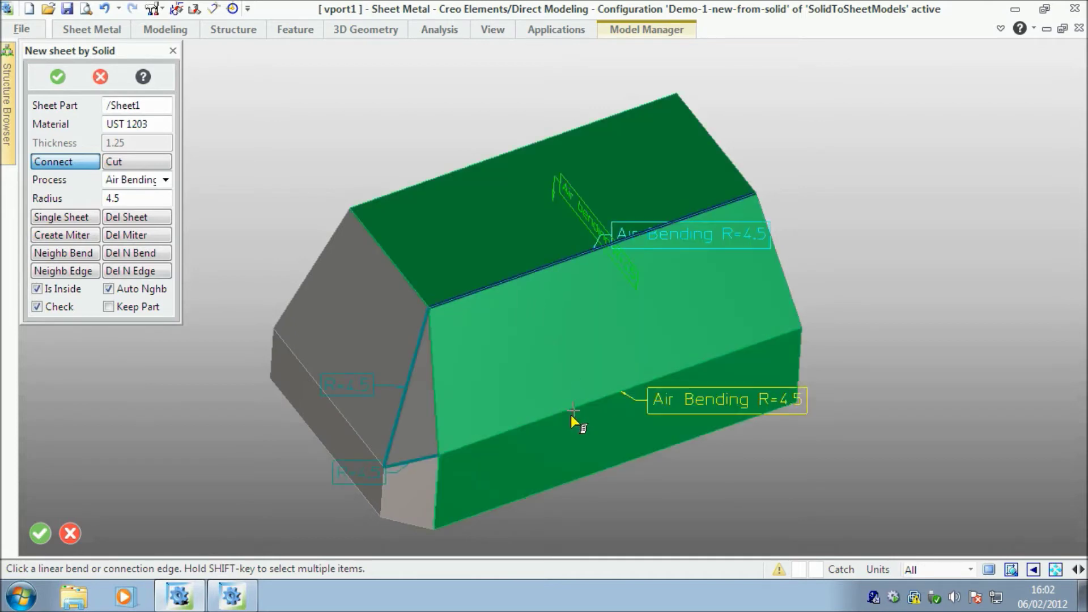
pyautogui.click(436, 491)
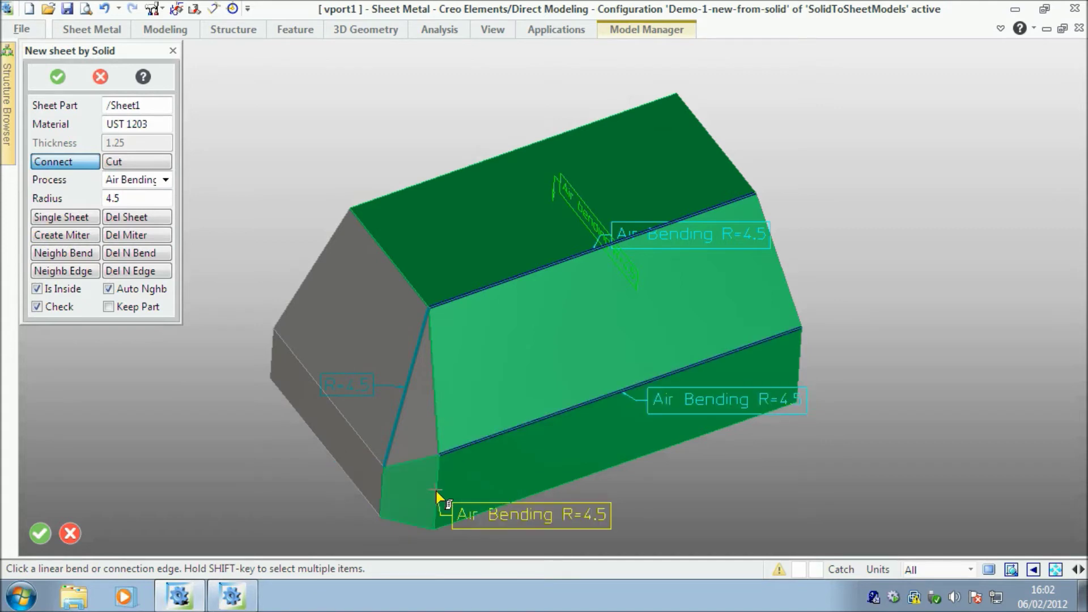
pyautogui.click(395, 274)
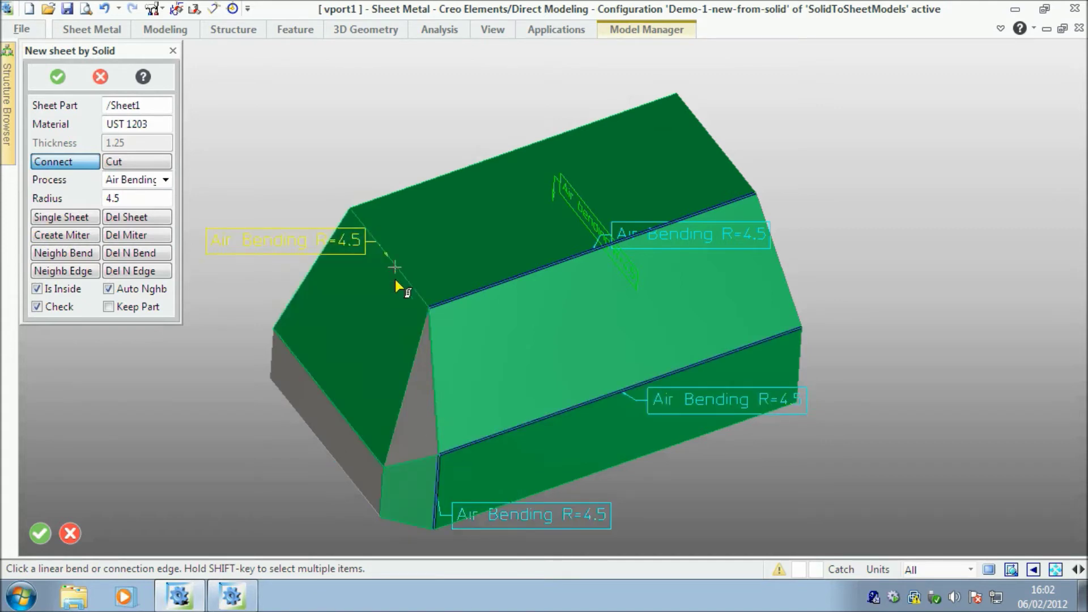
pyautogui.click(413, 375)
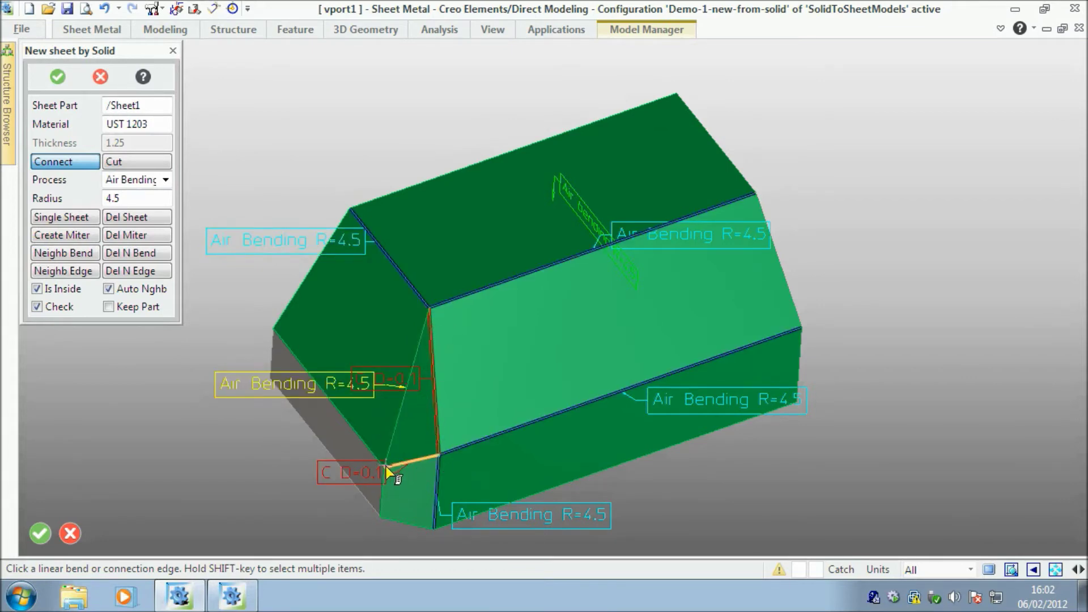
pyautogui.click(351, 425)
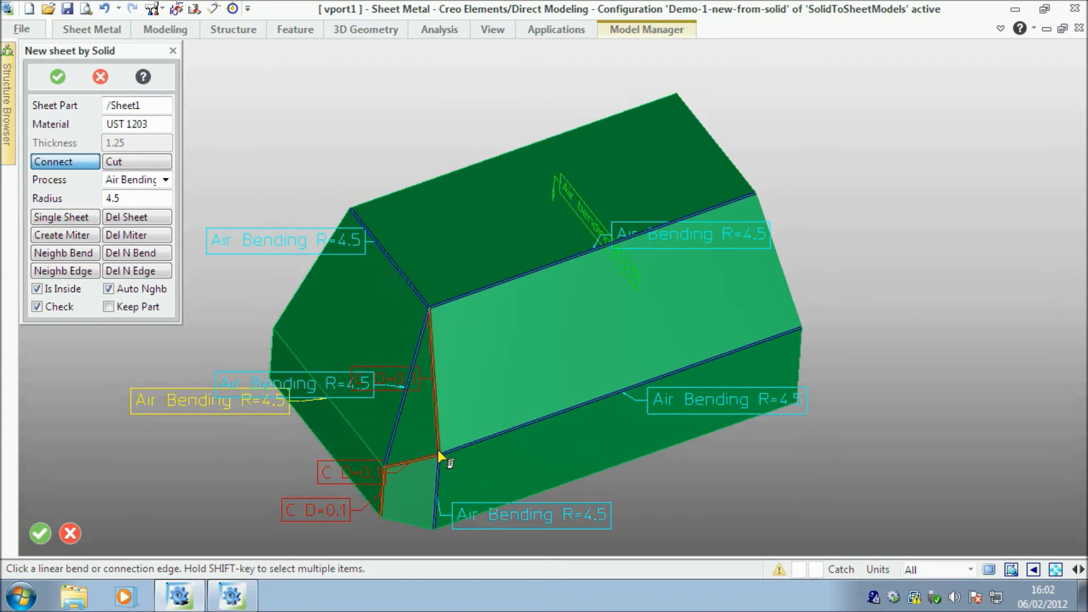
pyautogui.moveTo(596, 339)
pyautogui.mouseDown(button='middle')
pyautogui.moveTo(401, 301)
pyautogui.moveTo(347, 241)
pyautogui.moveTo(265, 240)
pyautogui.moveTo(241, 260)
pyautogui.moveTo(556, 352)
pyautogui.moveTo(576, 343)
pyautogui.mouseUp(button='middle')
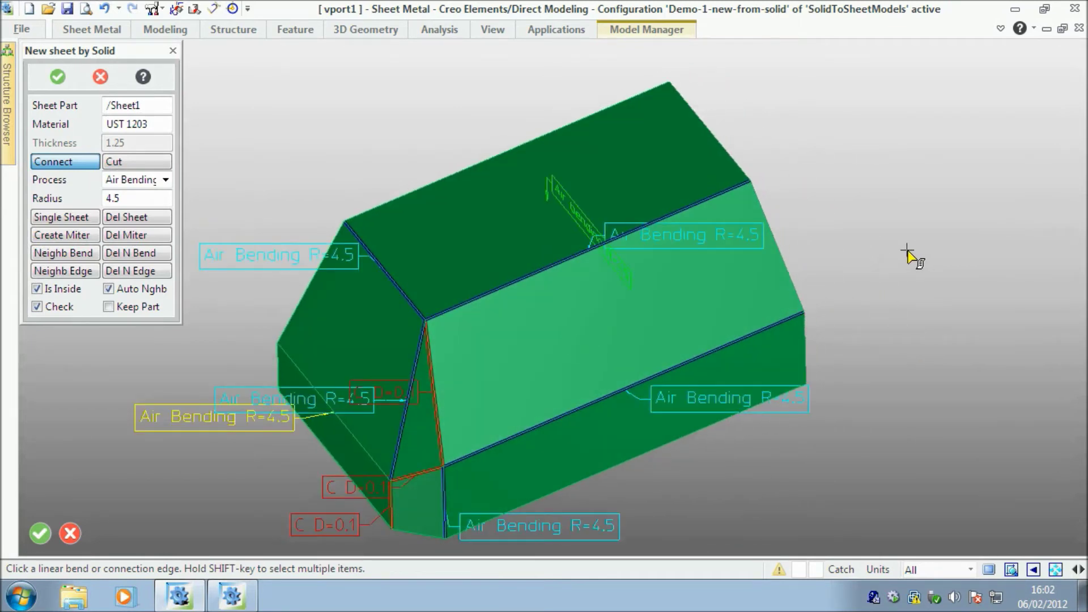
pyautogui.click(58, 76)
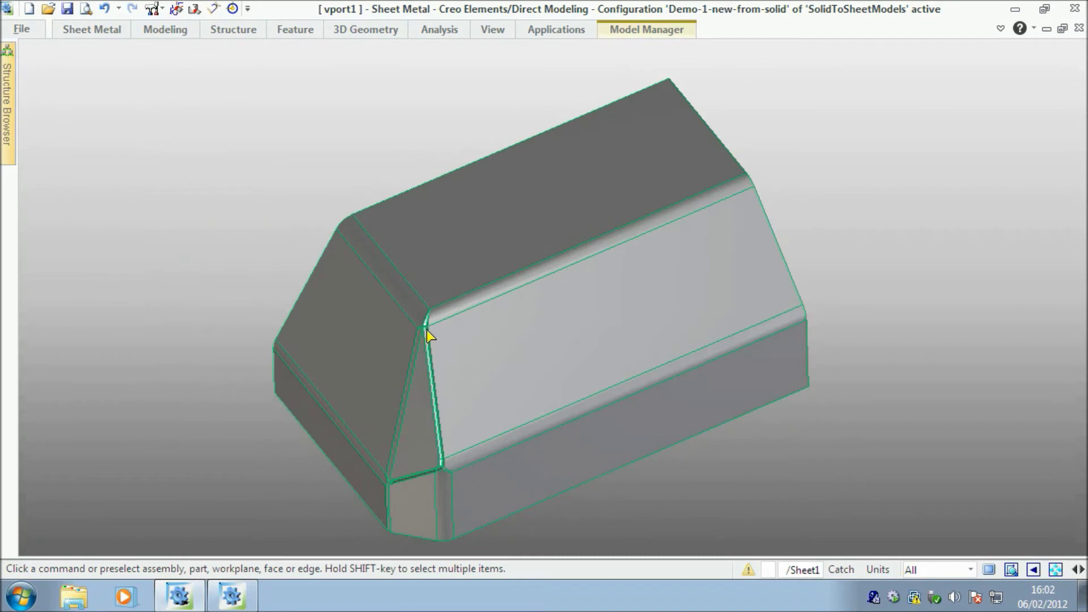
# Orbit the finished Sheet1 part to inspect its rounded bends.
pyautogui.moveTo(427, 330); pyautogui.dragTo(418, 226, button='middle')
# Unfold Sheet1 from its top base face, dismiss the short-edge warnings, and view the flat pattern.
pyautogui.click(102, 30)
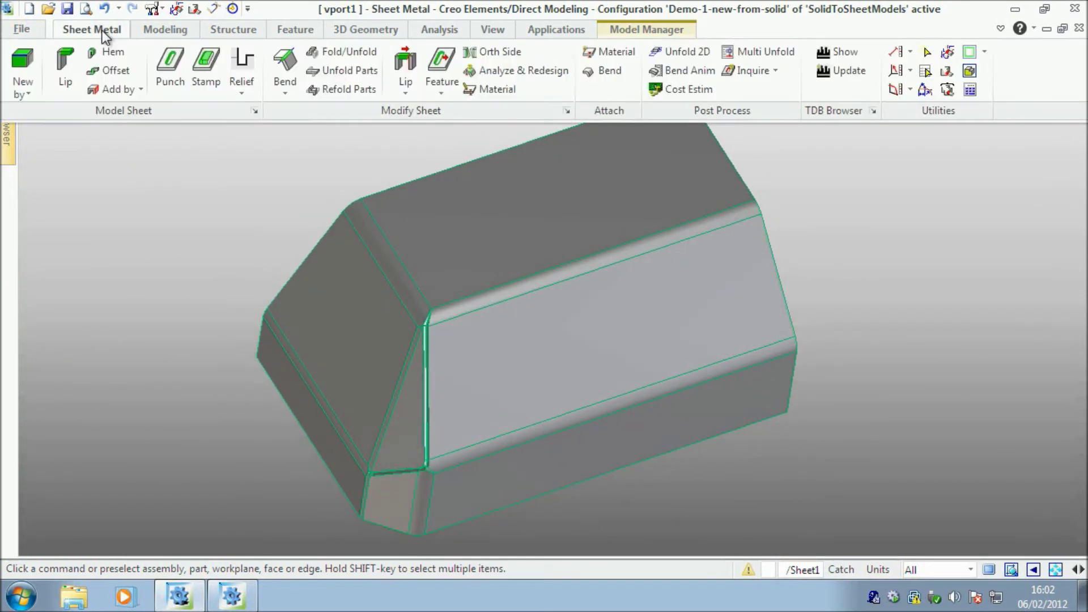
pyautogui.click(364, 70)
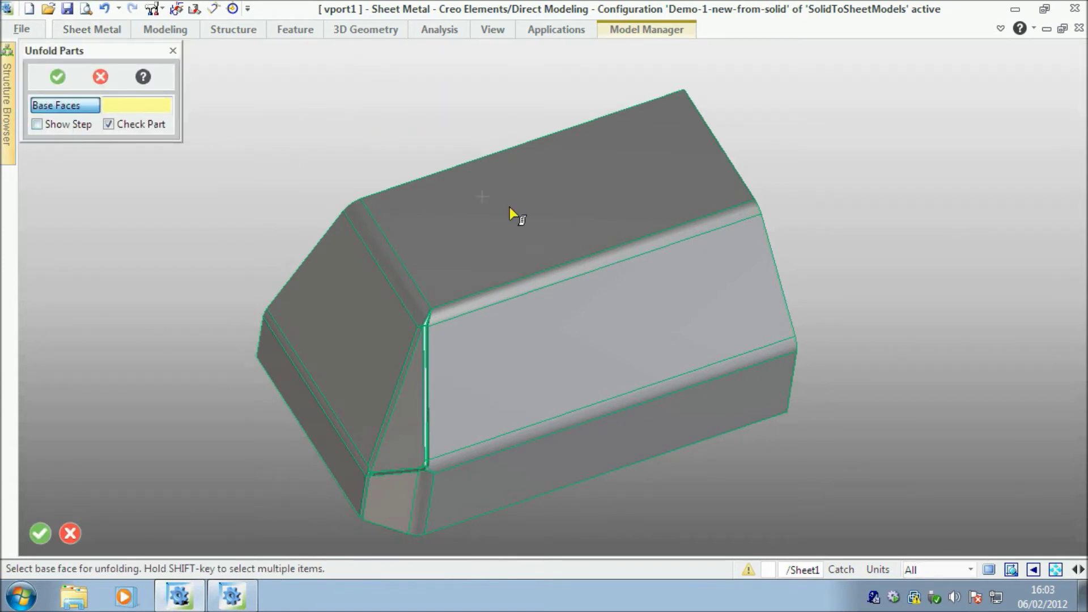
pyautogui.click(568, 209)
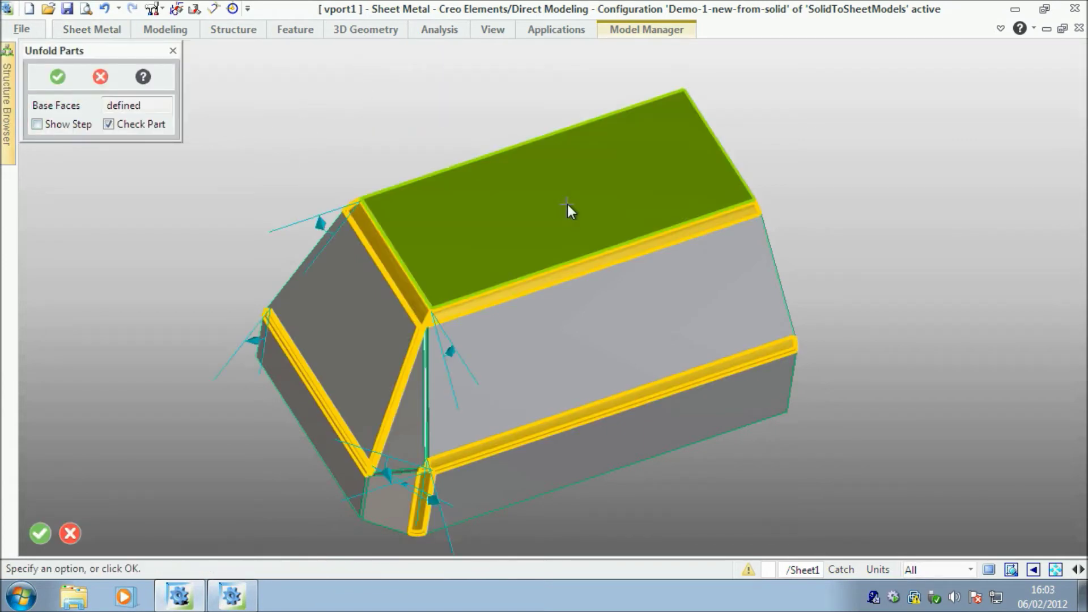
pyautogui.click(57, 78)
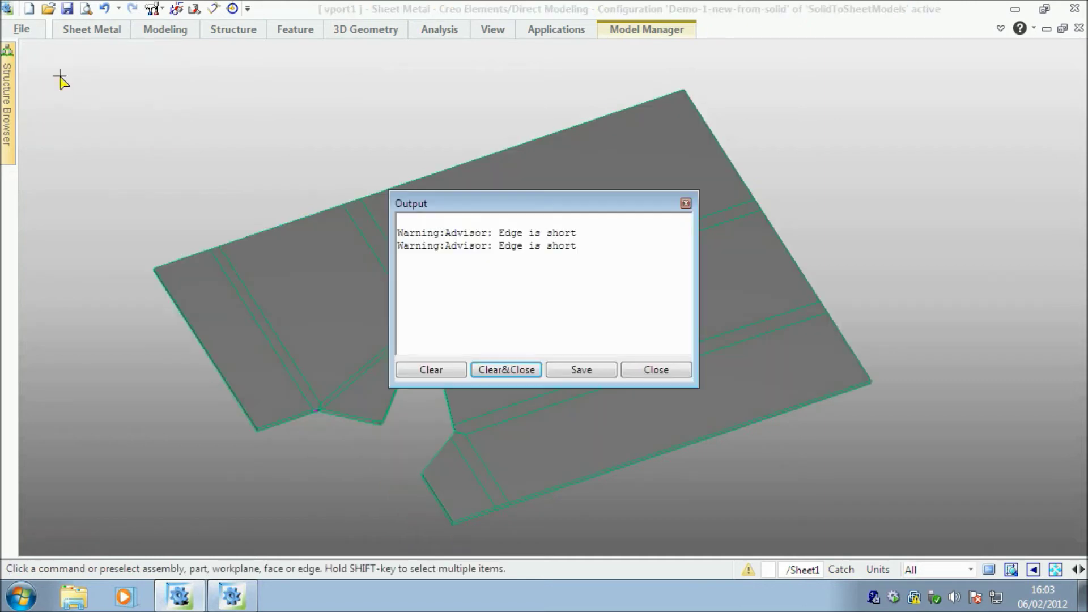
pyautogui.click(497, 369)
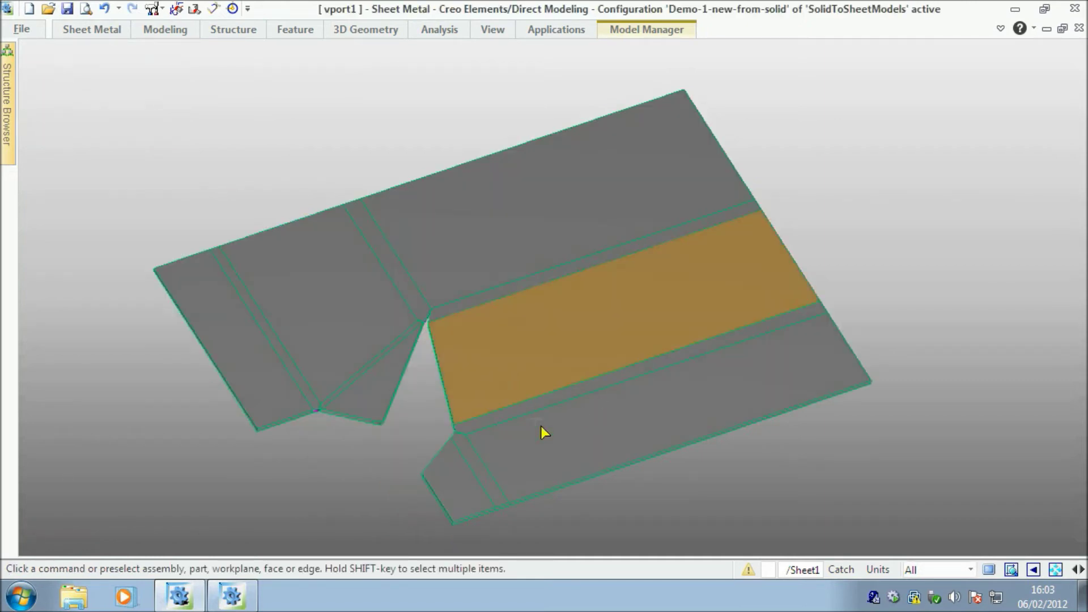
pyautogui.moveTo(542, 429); pyautogui.dragTo(493, 423, button='middle')
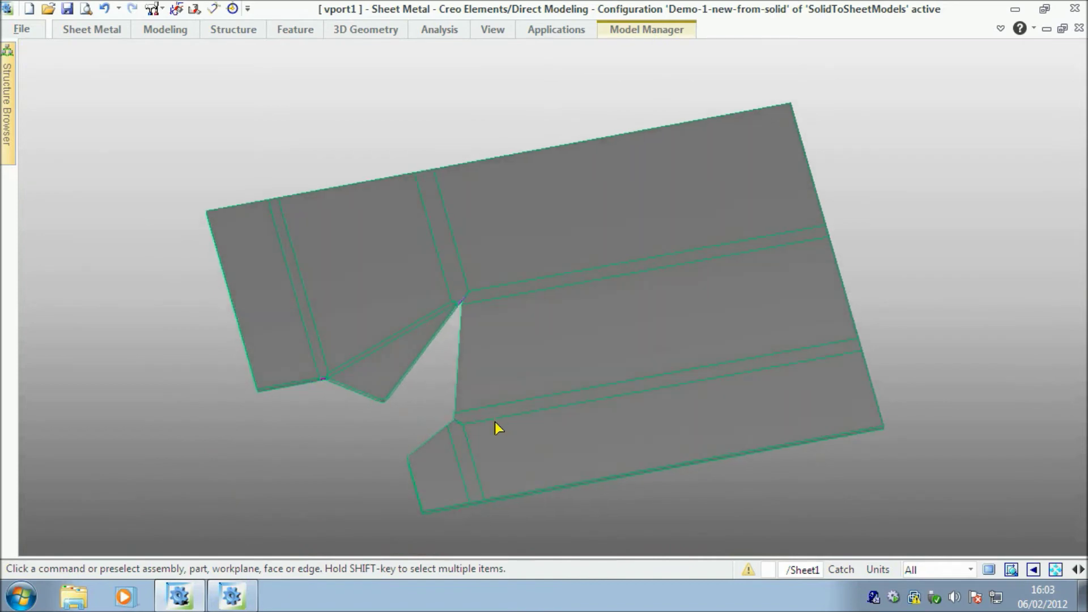
# Activate the Demo-2-new-from-solid configuration and orbit to inspect the stepped solid's edges.
pyautogui.moveTo(10, 91)
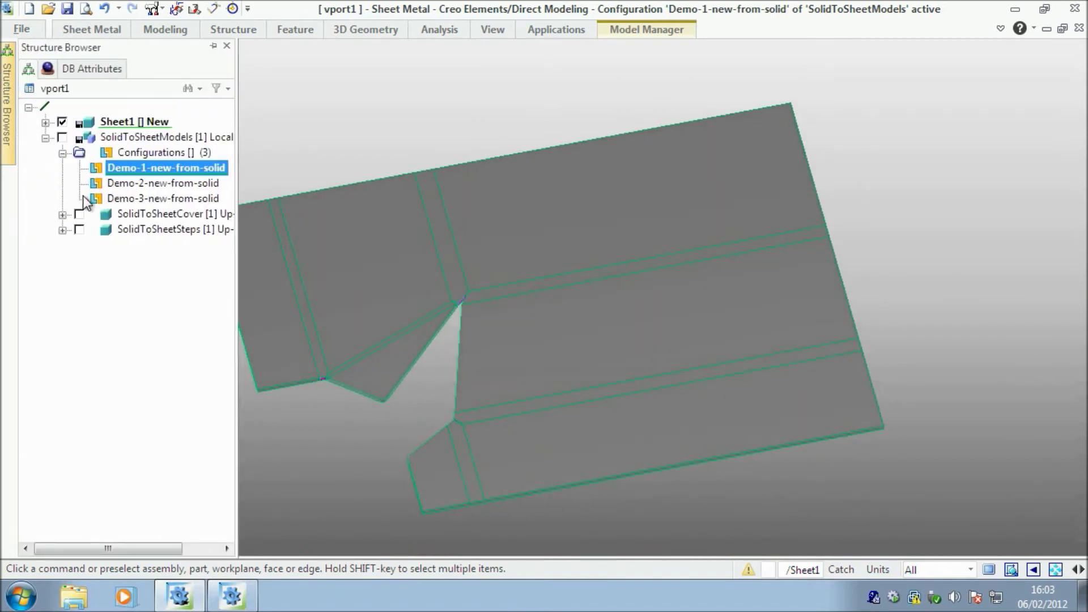
pyautogui.doubleClick(146, 184)
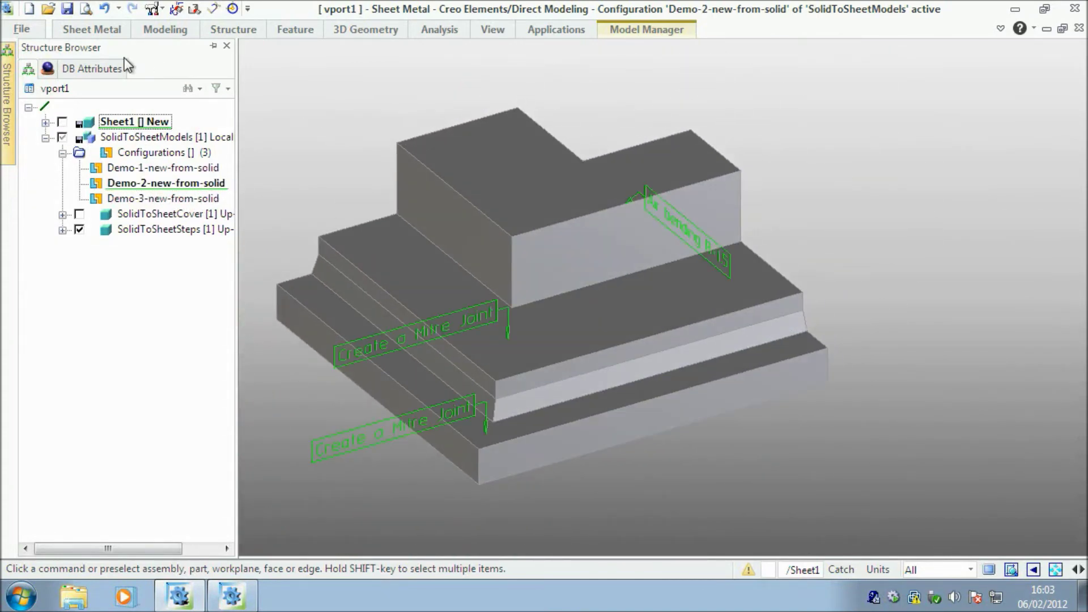
pyautogui.click(508, 378)
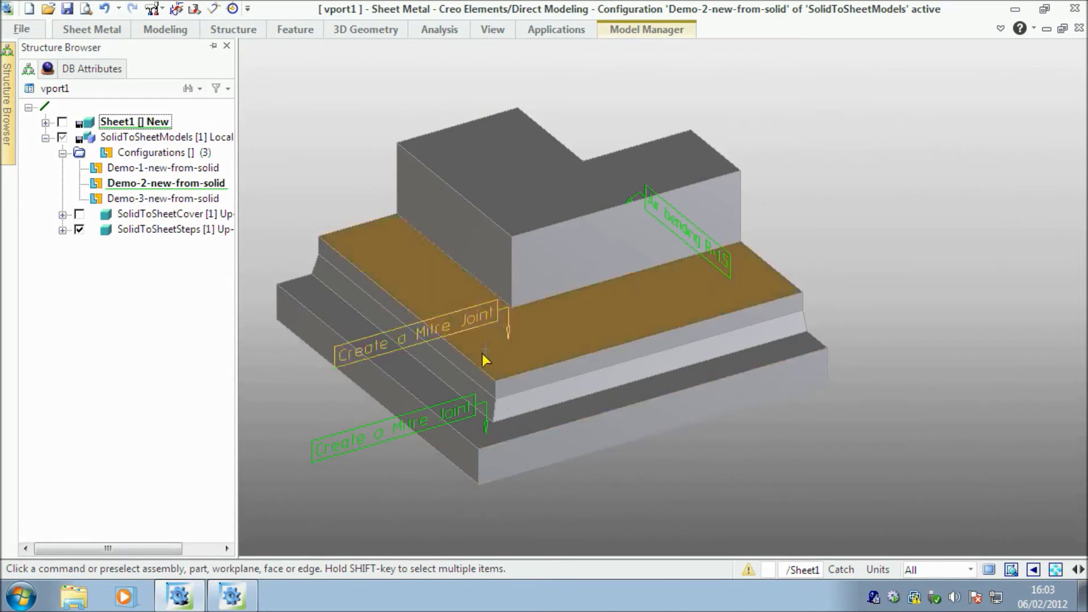
pyautogui.moveTo(486, 360); pyautogui.dragTo(486, 328, button='middle')
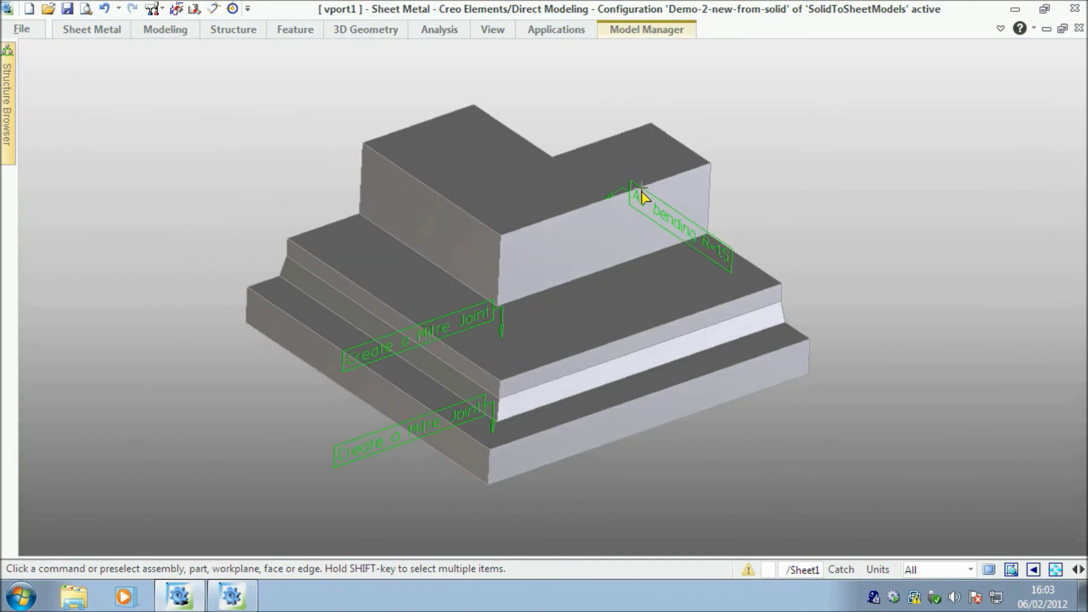
pyautogui.click(642, 189)
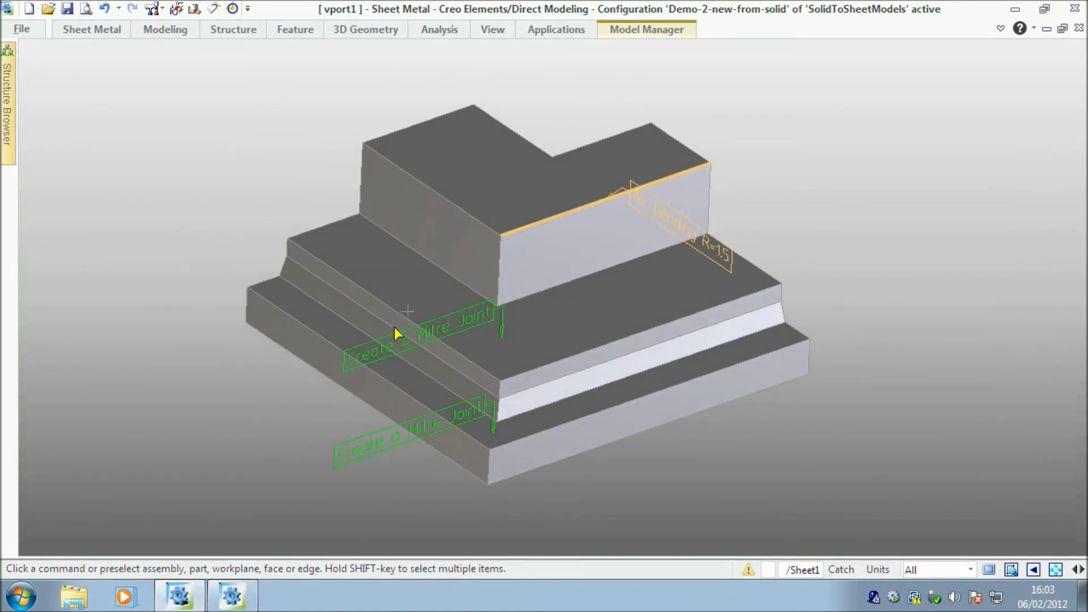
pyautogui.click(367, 450)
# Start a new sheet by Solid using Air Bending with bend radius 1.5.
pyautogui.click(96, 31)
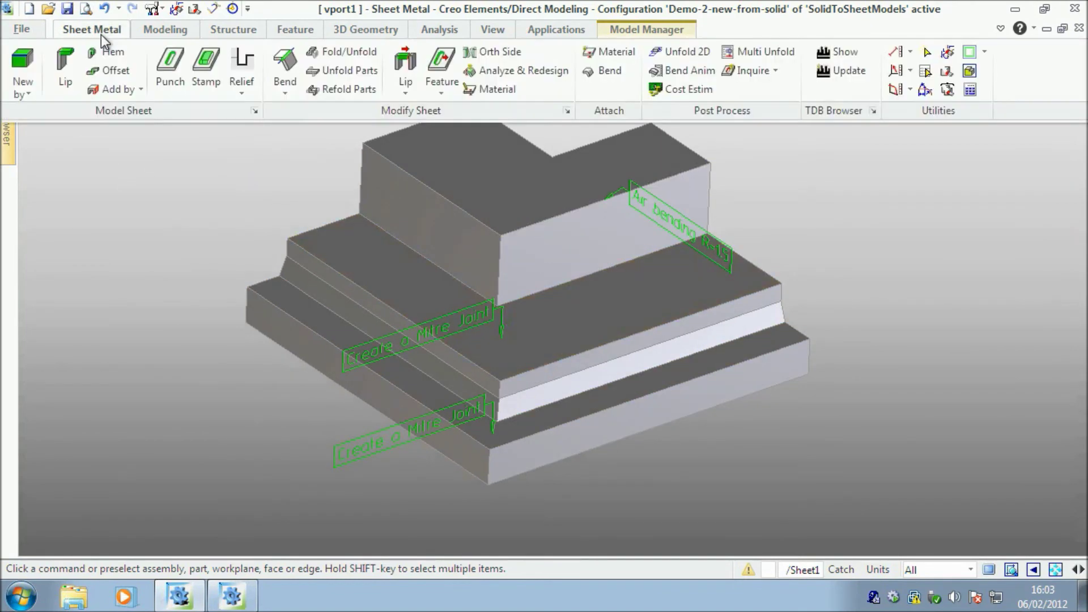
pyautogui.click(35, 94)
pyautogui.click(37, 151)
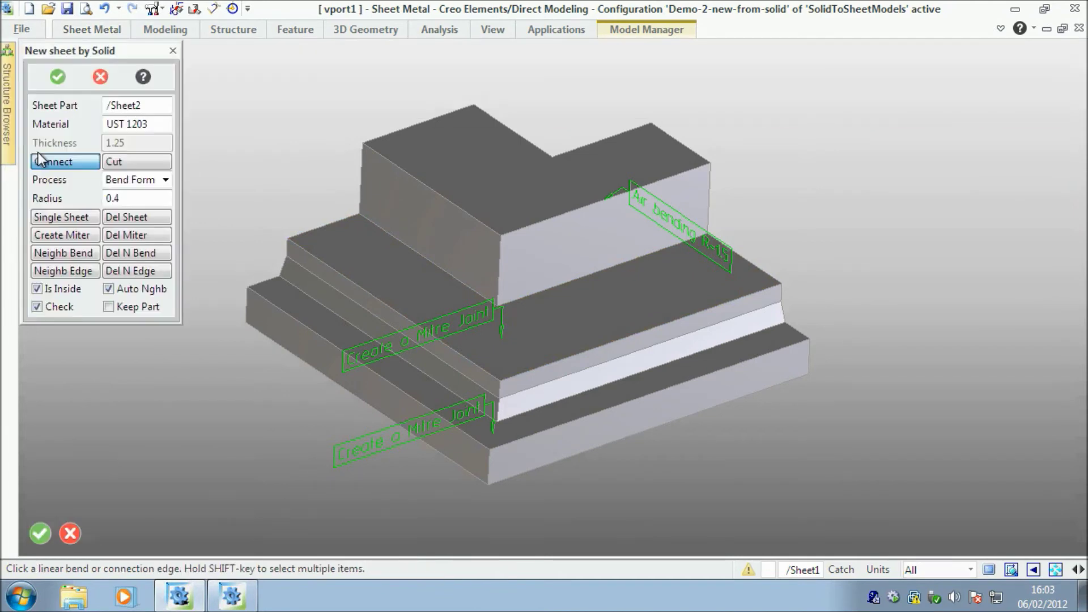
pyautogui.click(152, 185)
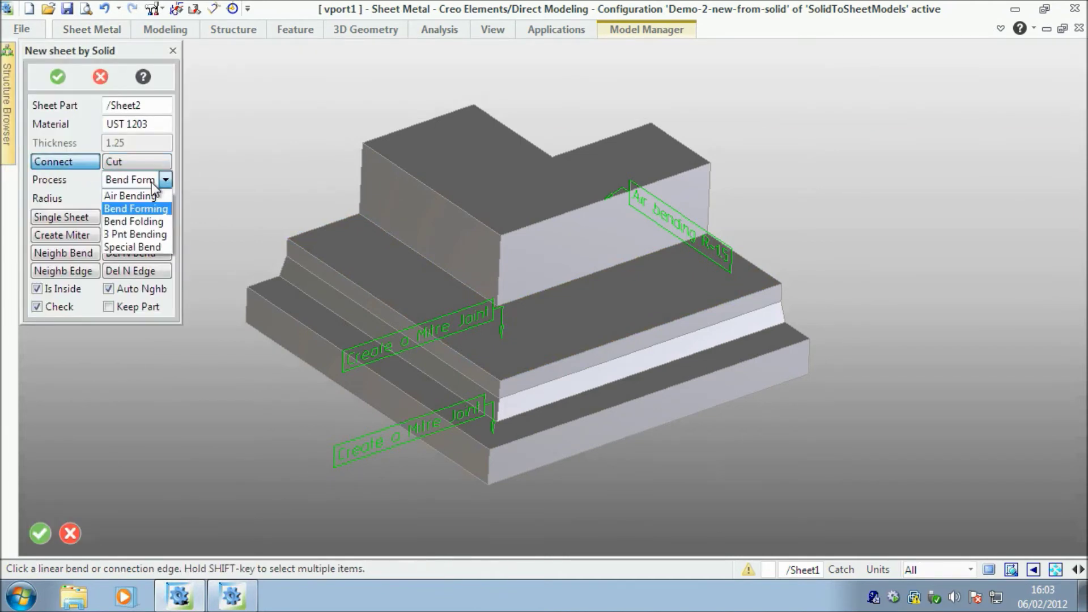
pyautogui.click(152, 194)
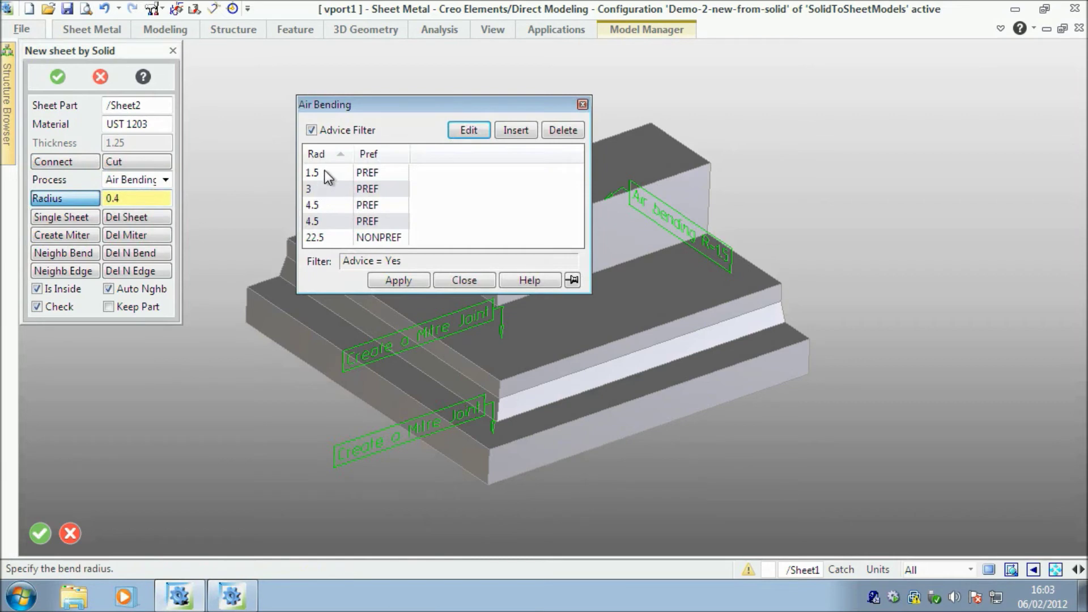
pyautogui.doubleClick(324, 172)
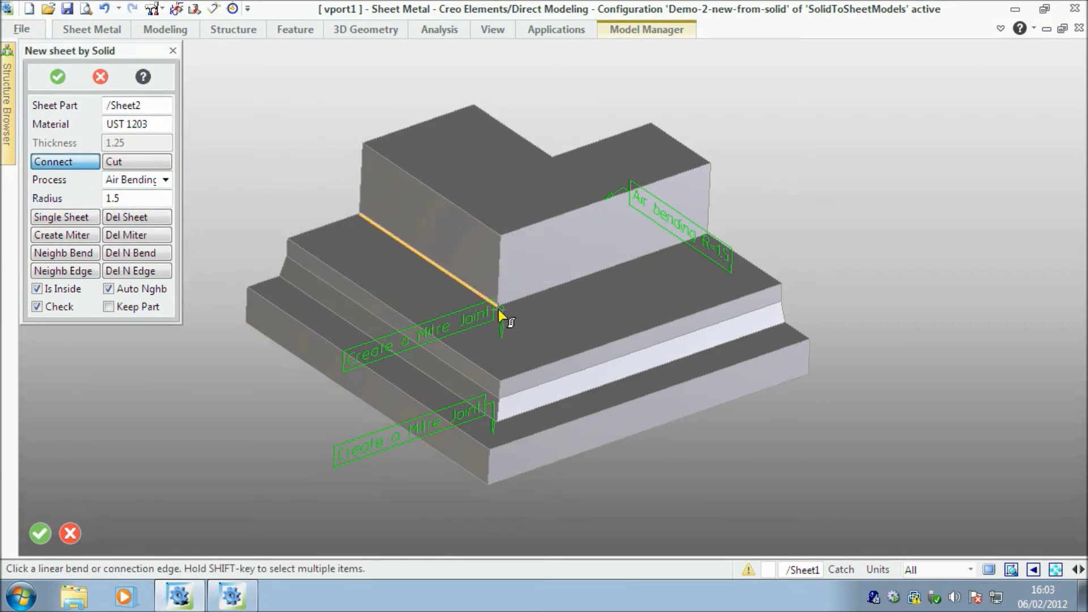
pyautogui.click(63, 235)
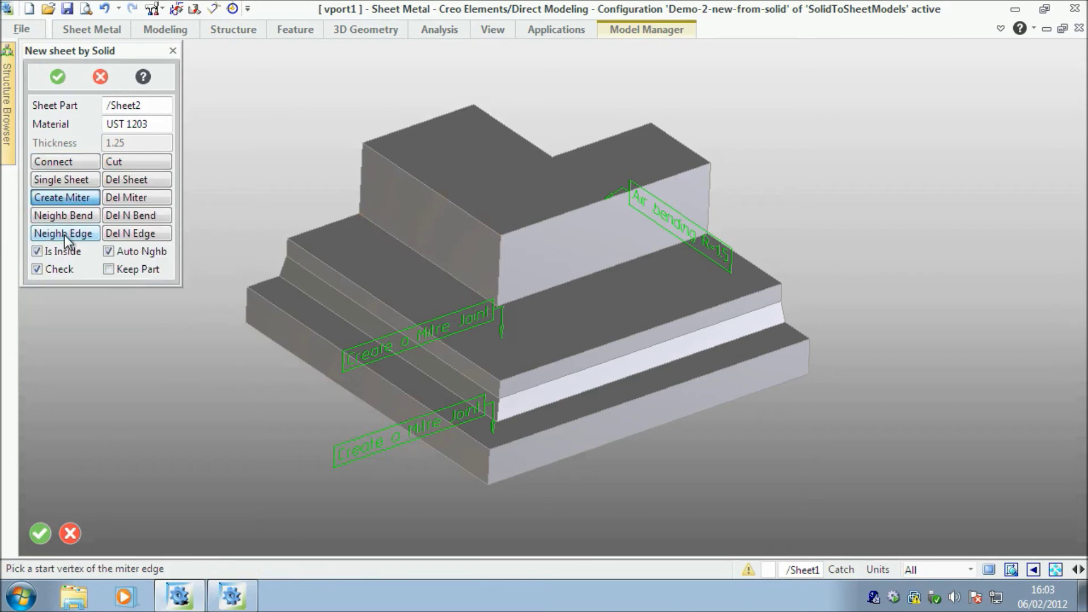
# Create upper and lower mitres down the stepped corner by picking their start and end vertices.
pyautogui.click(497, 306)
pyautogui.click(501, 384)
pyautogui.click(495, 423)
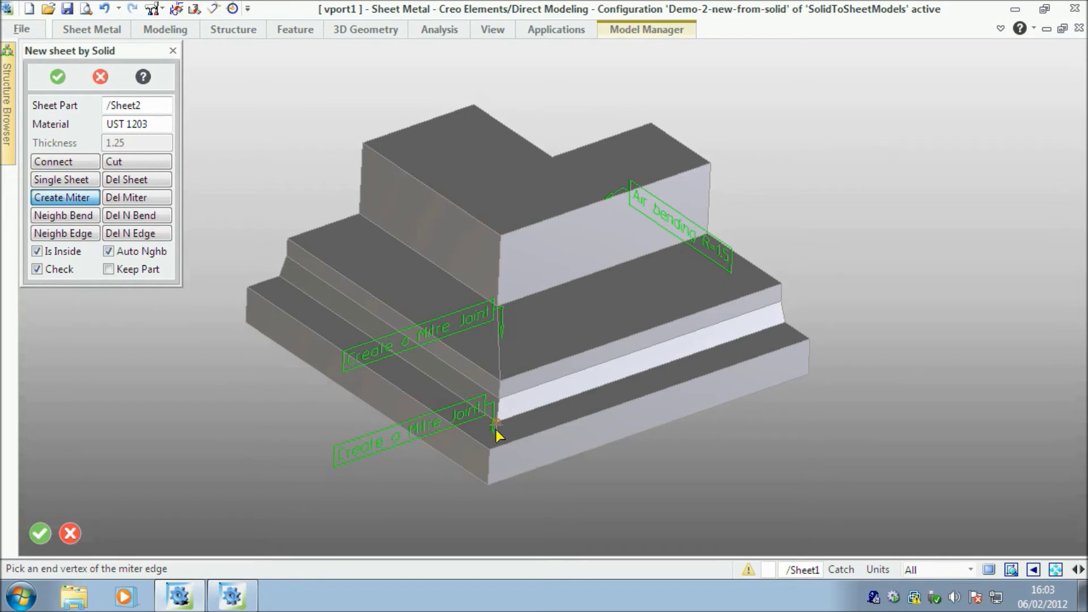
pyautogui.click(491, 448)
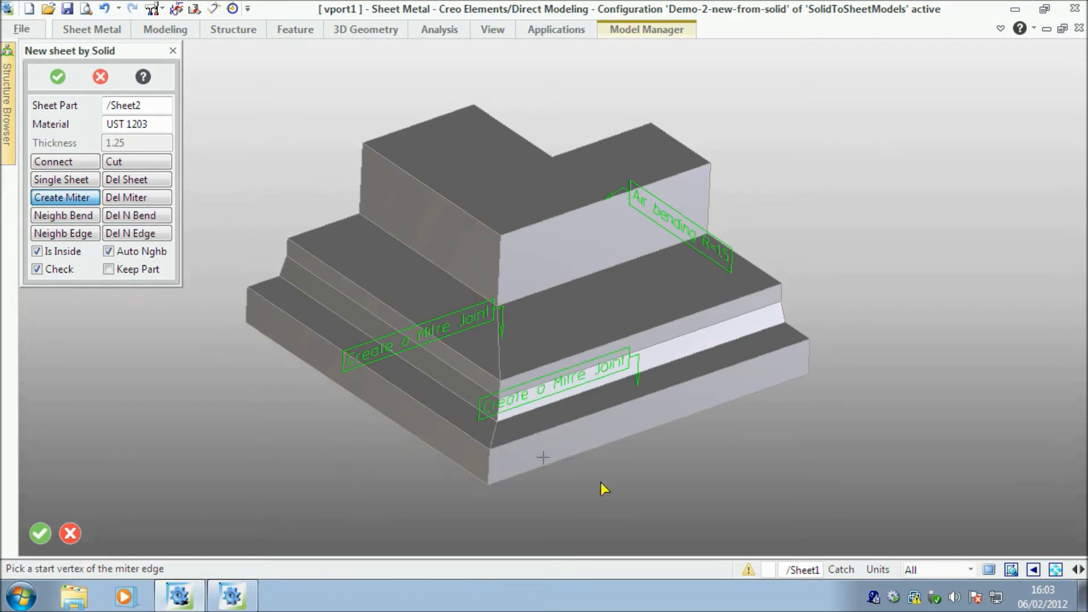
pyautogui.click(70, 164)
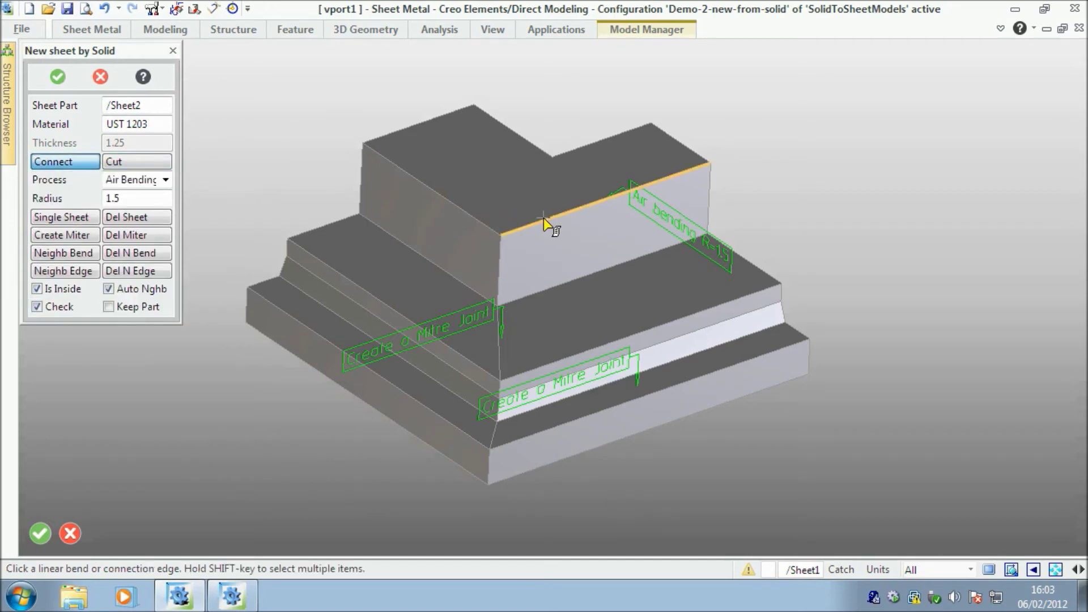
# Make the five left-side step edges 1.5-radius air bends.
pyautogui.click(474, 218)
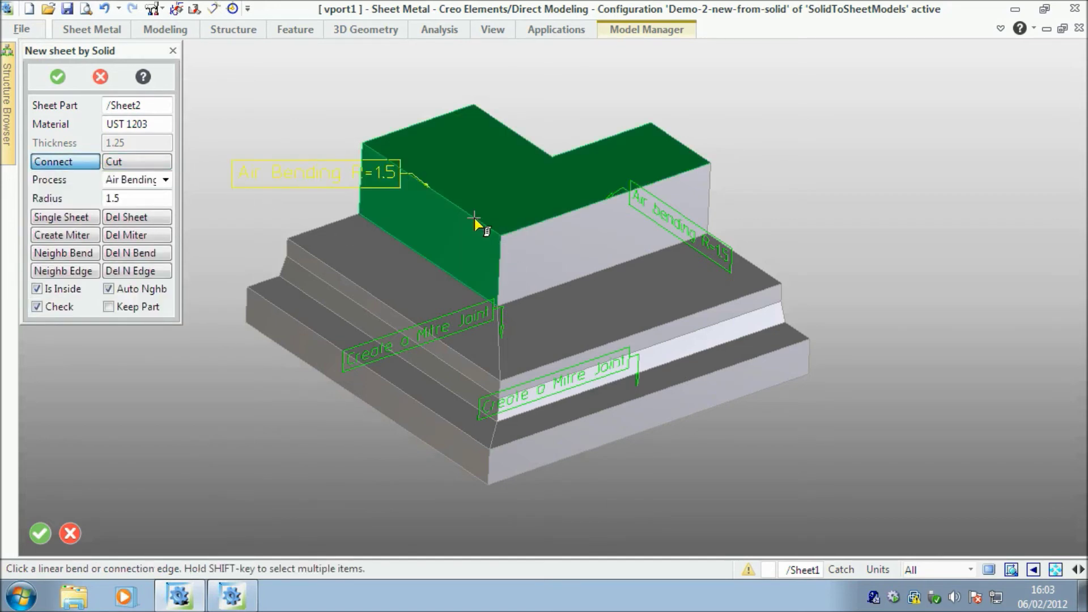
pyautogui.click(448, 271)
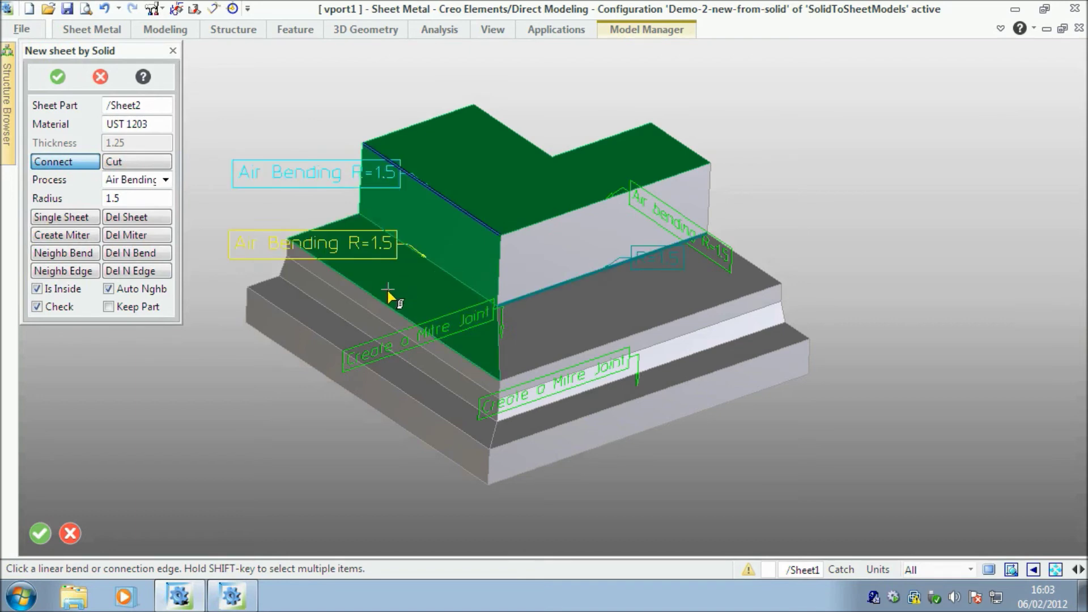
pyautogui.click(384, 298)
pyautogui.click(371, 324)
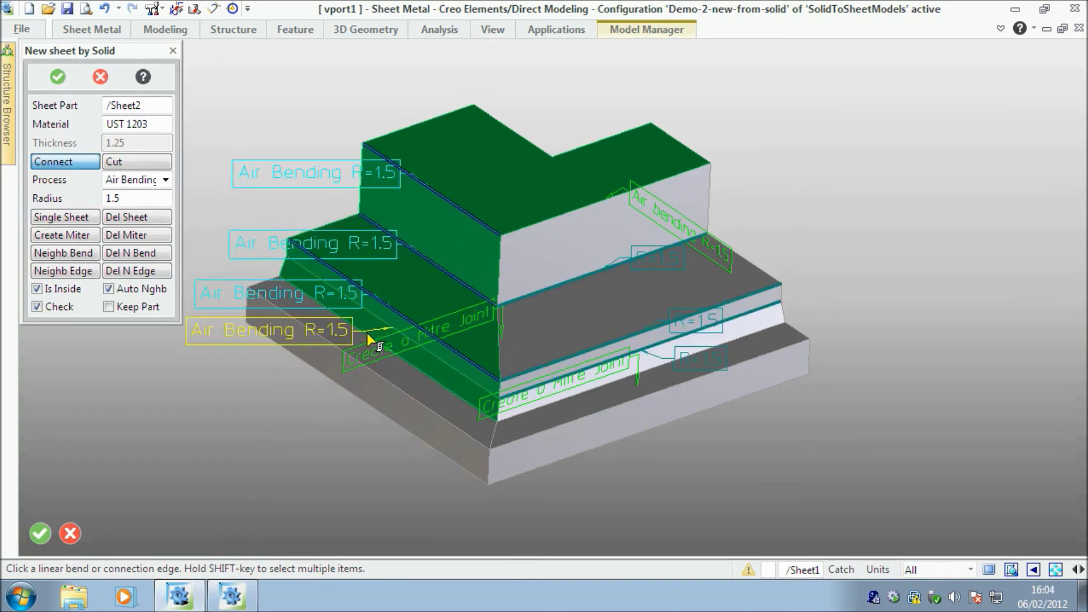
pyautogui.click(420, 369)
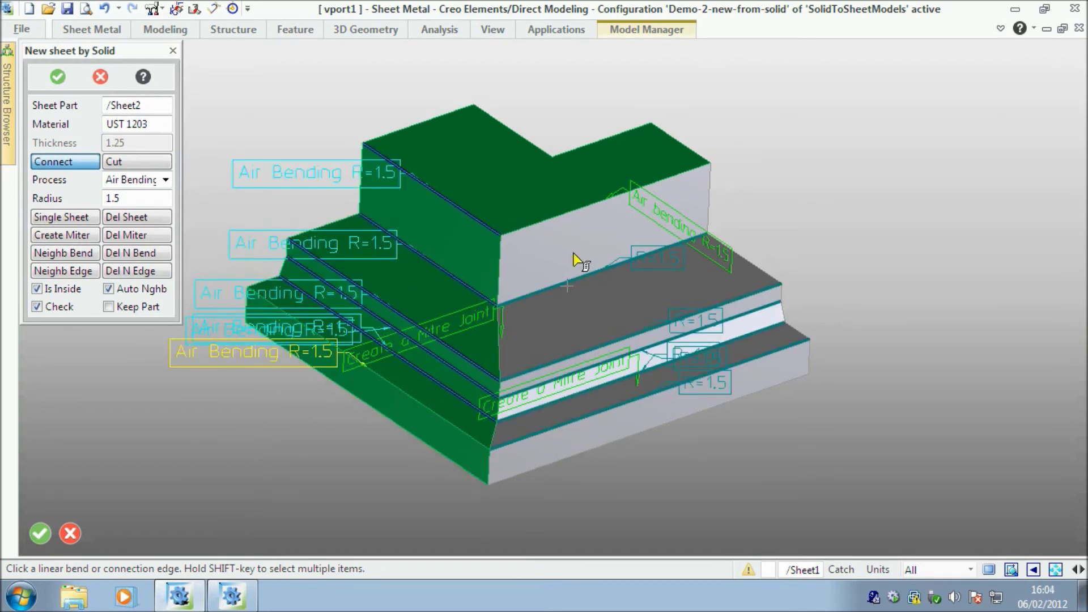
# Add the five right-side edges as air bends, connect the vertical corner edge, and apply.
pyautogui.click(571, 214)
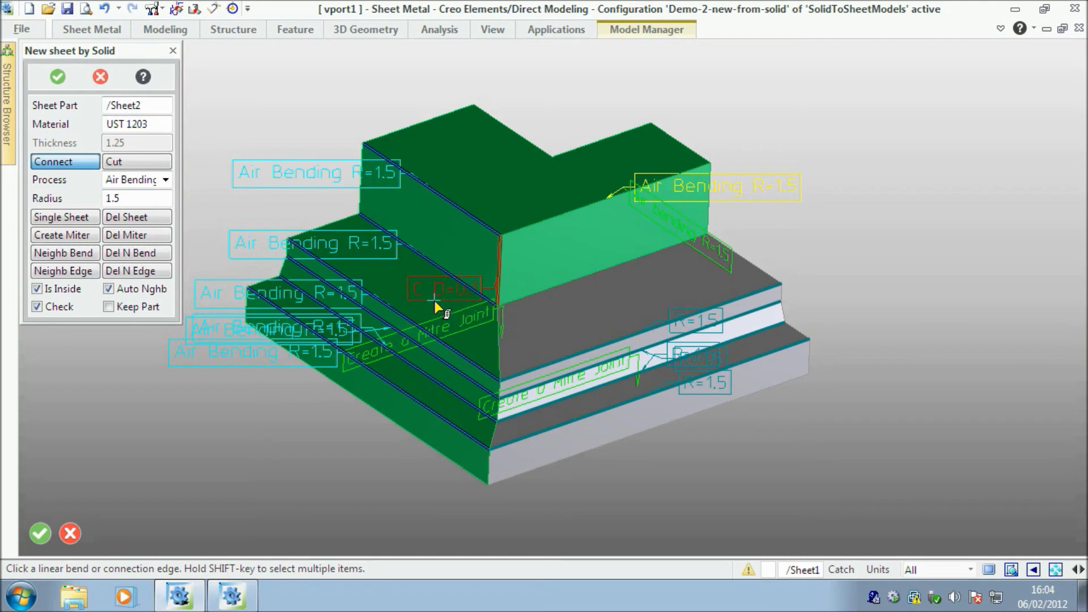
pyautogui.click(549, 289)
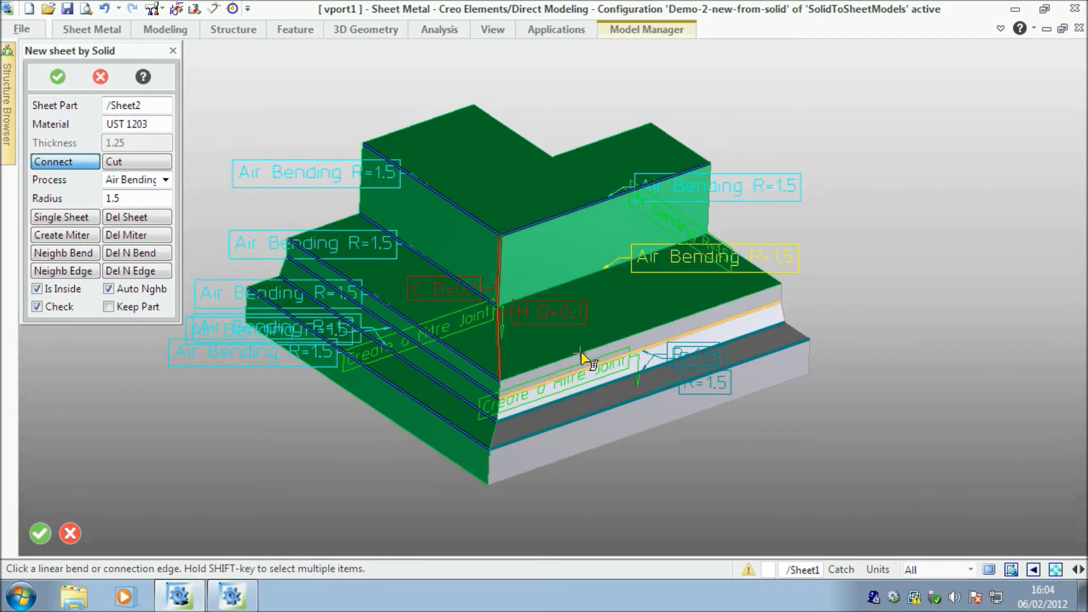
pyautogui.click(642, 354)
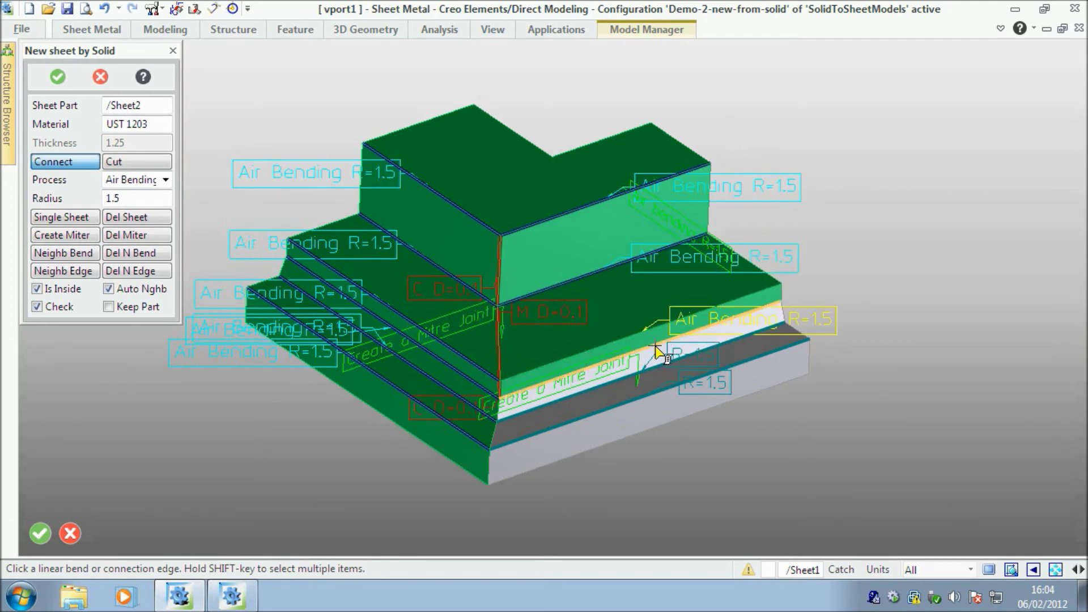
pyautogui.click(618, 380)
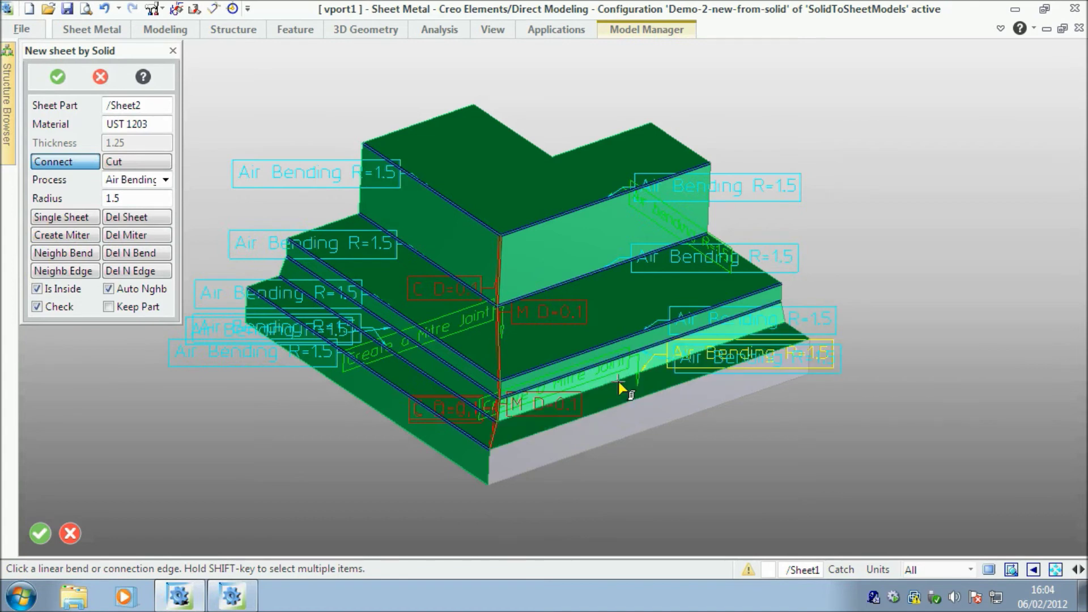
pyautogui.click(621, 407)
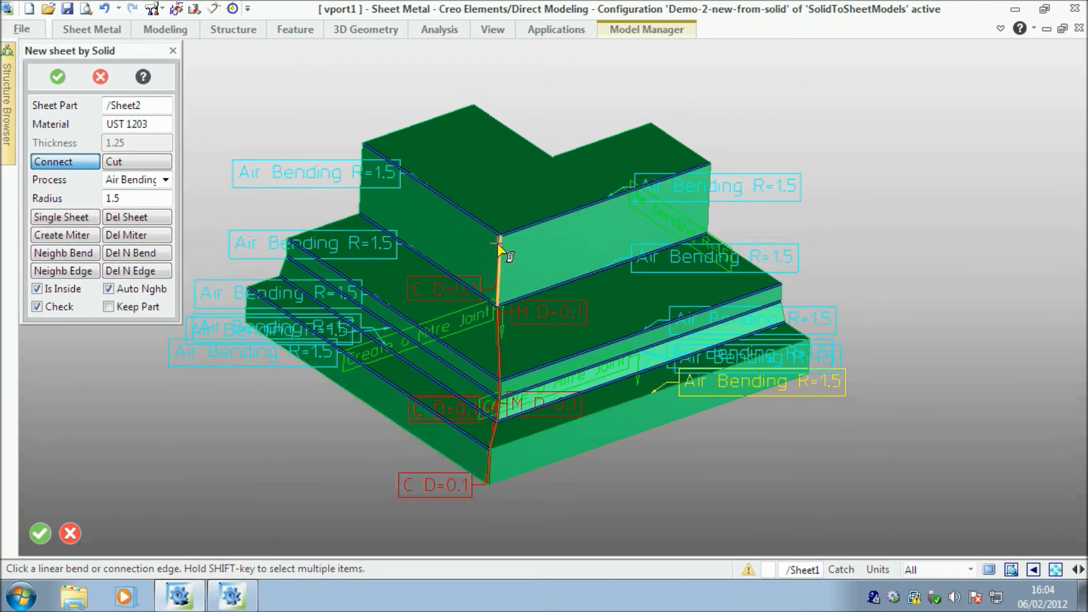
pyautogui.click(488, 471)
pyautogui.click(57, 77)
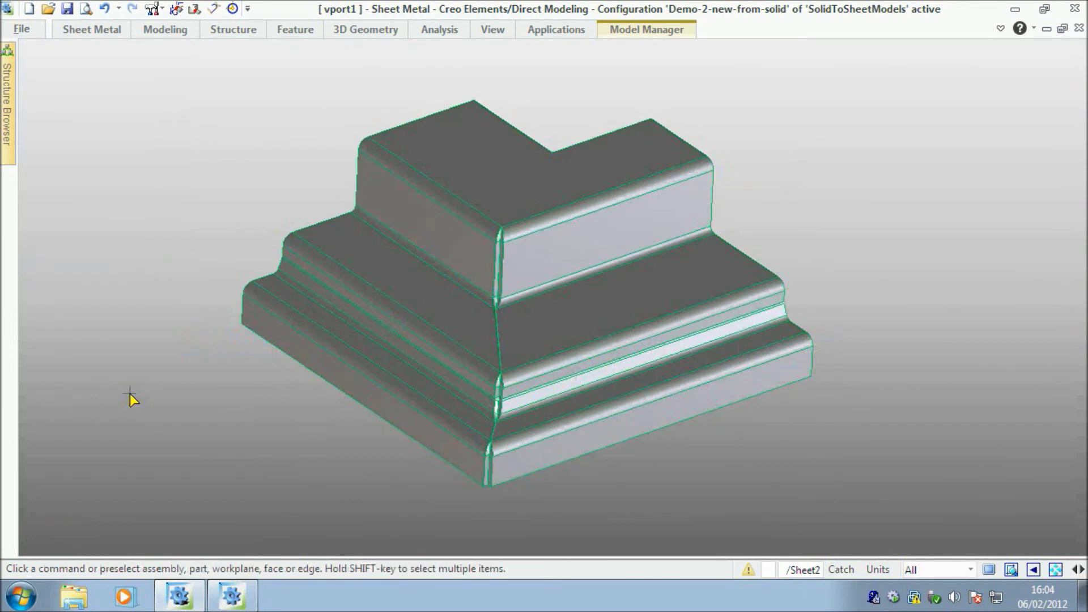
# Orbit the converted sheet part to view its rounded bends from another angle.
pyautogui.moveTo(423, 350)
pyautogui.mouseDown(button='middle')
pyautogui.moveTo(488, 304)
pyautogui.moveTo(507, 185)
pyautogui.moveTo(552, 61)
pyautogui.moveTo(467, 80)
pyautogui.moveTo(439, 63)
pyautogui.moveTo(560, 111)
pyautogui.moveTo(515, 235)
pyautogui.moveTo(425, 363)
pyautogui.moveTo(433, 369)
pyautogui.mouseUp(button='middle')
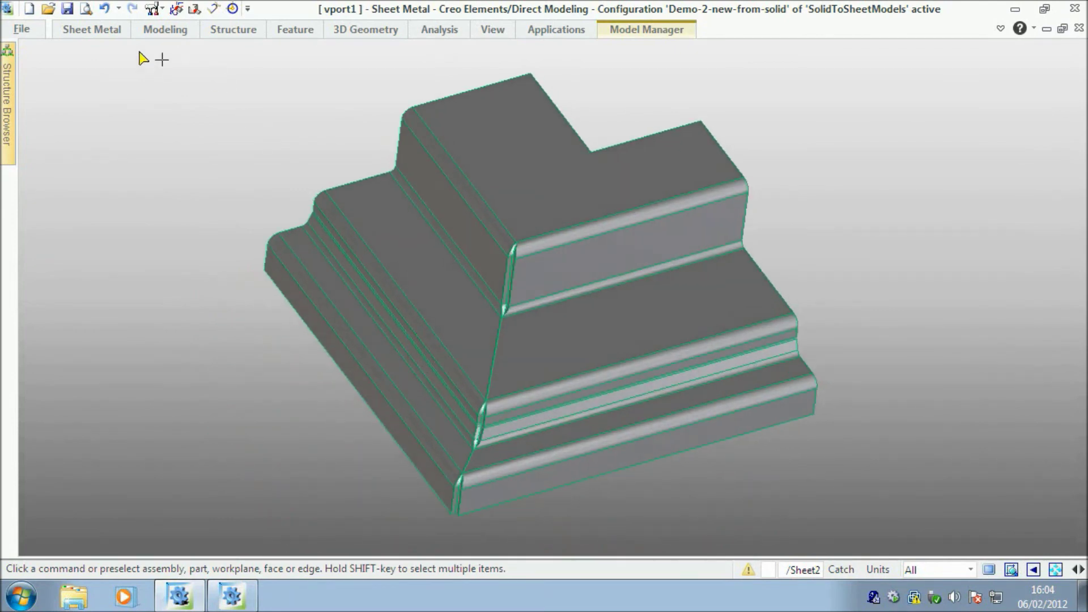
pyautogui.click(92, 29)
# Unfold /Sheet2 into a flat blank using its top face as the base face.
pyautogui.click(355, 71)
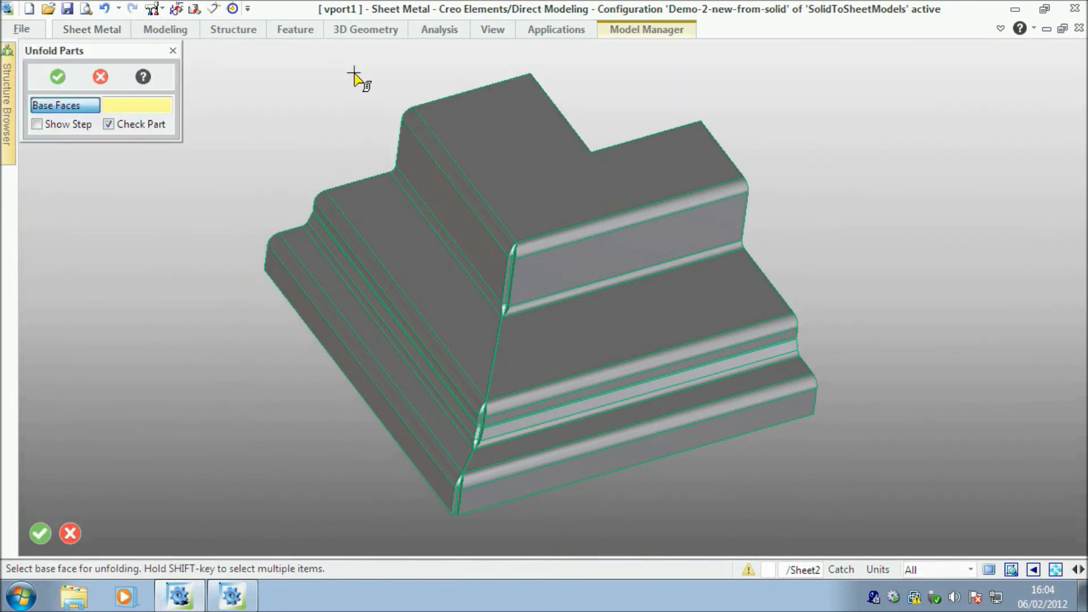
pyautogui.click(530, 175)
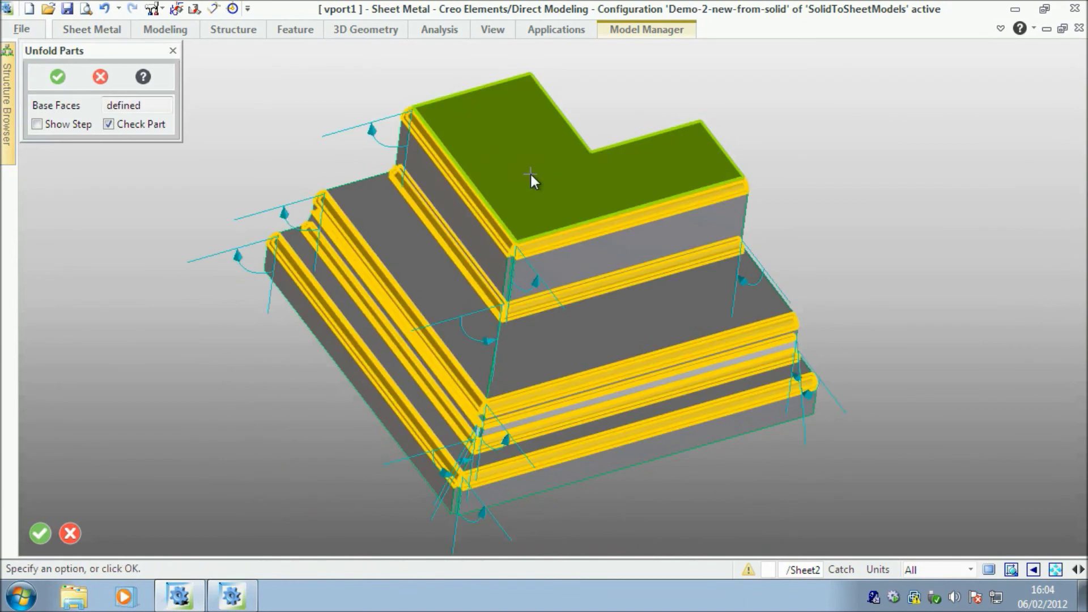
pyautogui.click(58, 77)
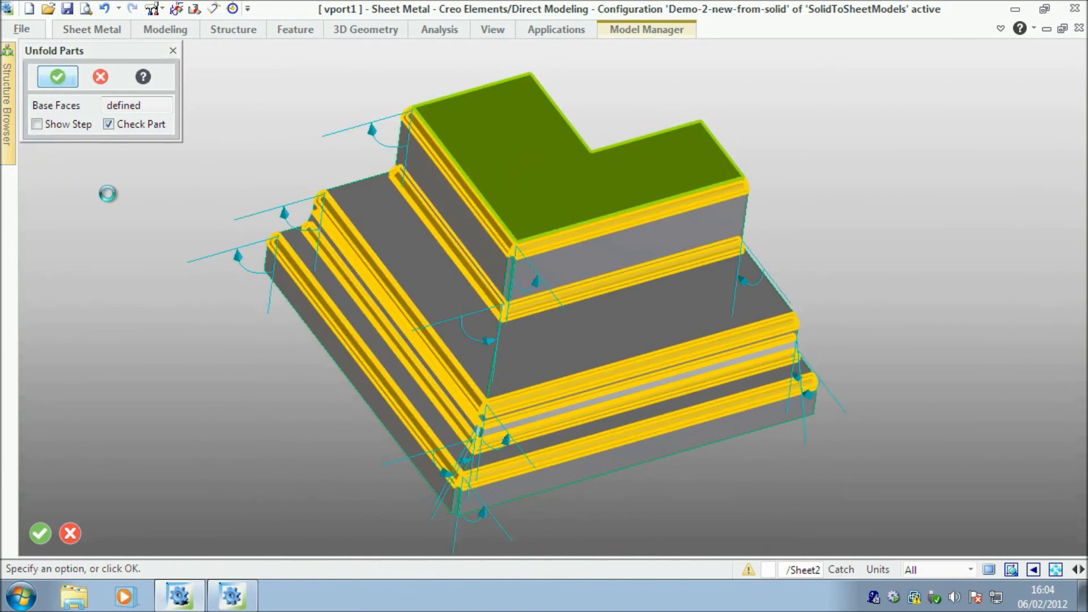
pyautogui.moveTo(621, 332); pyautogui.dragTo(544, 294, button='middle')
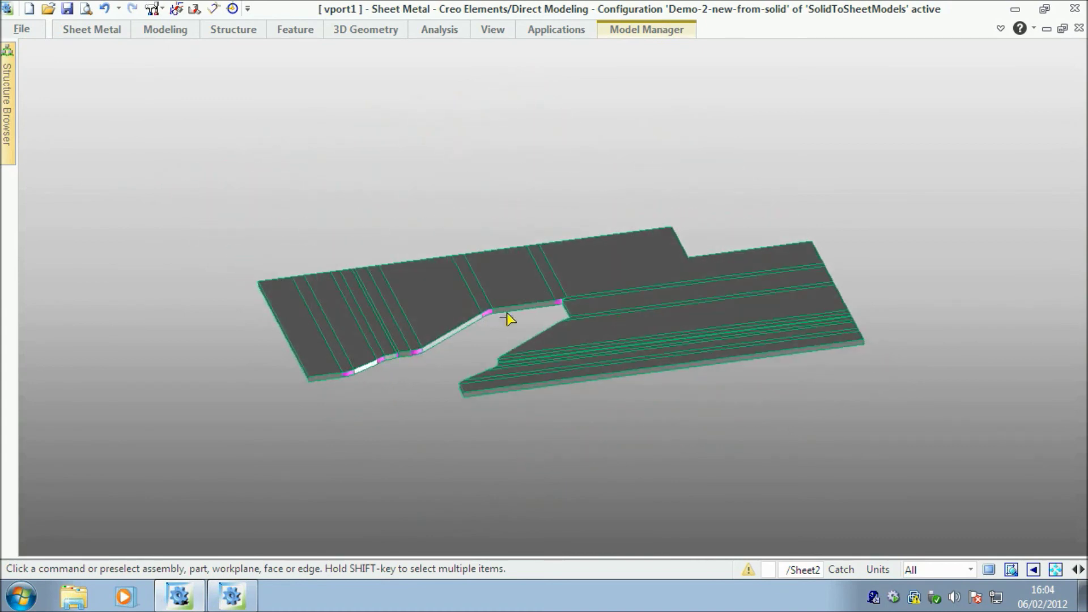
# Zoom and pan onto the flat pattern's cutout edge to examine the magenta deformation faces.
pyautogui.keyDown('shift'); pyautogui.moveTo(503, 326); pyautogui.dragTo(543, 569, button='middle'); pyautogui.keyUp('shift')
pyautogui.rightClick(543, 569)
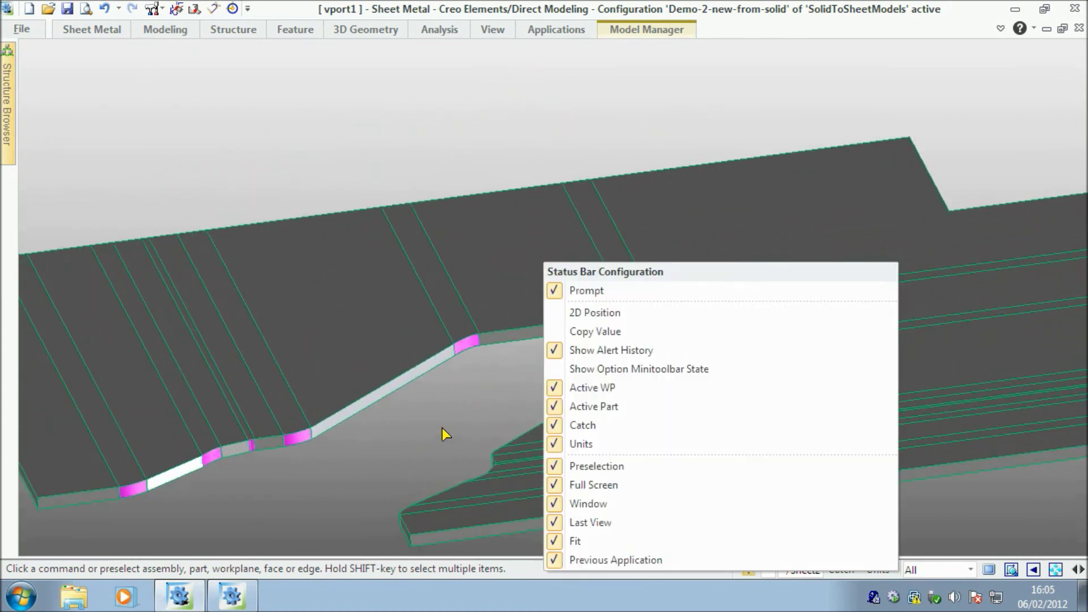
pyautogui.click(442, 428)
pyautogui.keyDown('ctrl'); pyautogui.moveTo(442, 428); pyautogui.dragTo(644, 413, button='middle'); pyautogui.keyUp('ctrl')
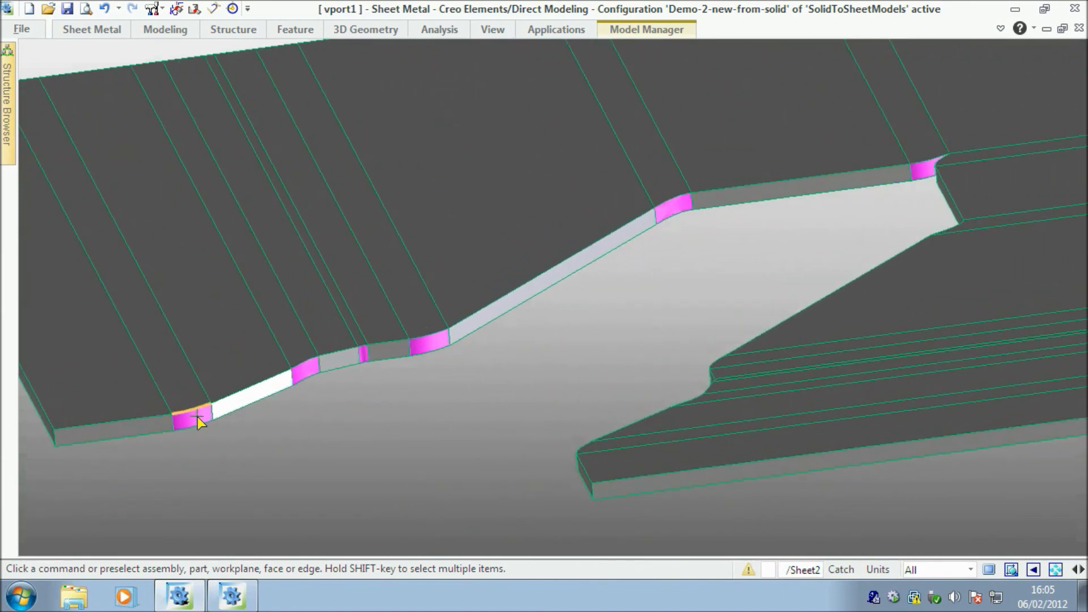
pyautogui.click(411, 344)
pyautogui.click(103, 29)
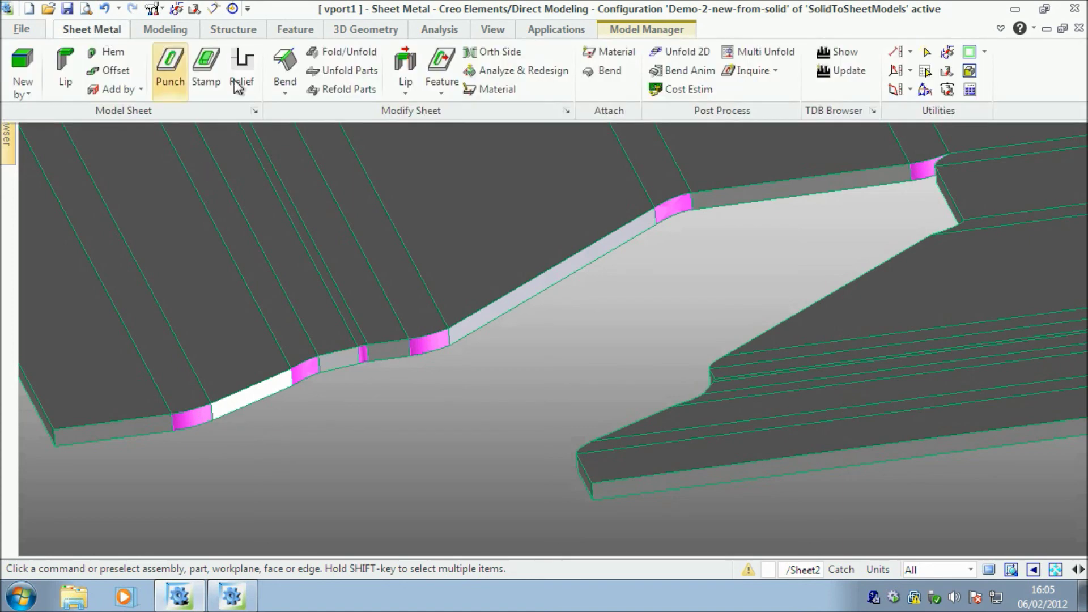
# Refold /Sheet2 into its stepped bent shape and fit the whole part in view.
pyautogui.click(349, 90)
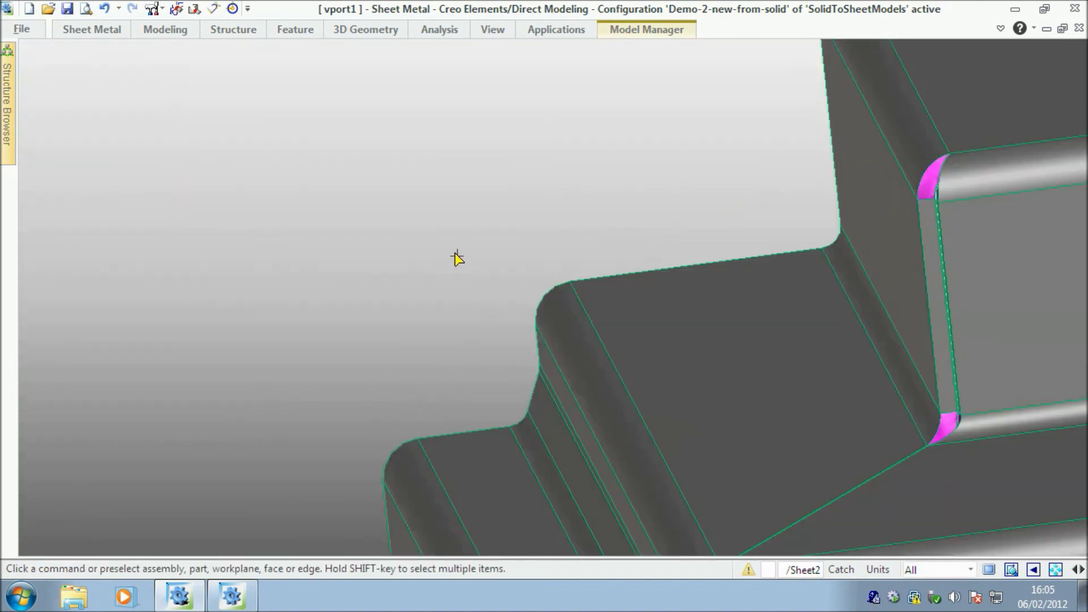
pyautogui.rightClick(457, 258)
pyautogui.click(520, 91)
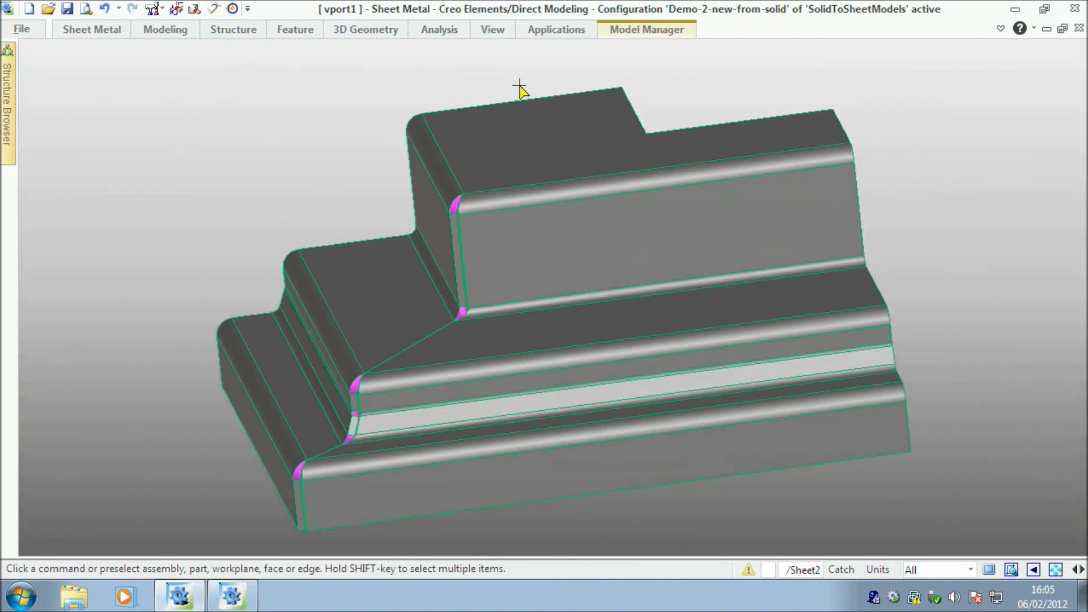